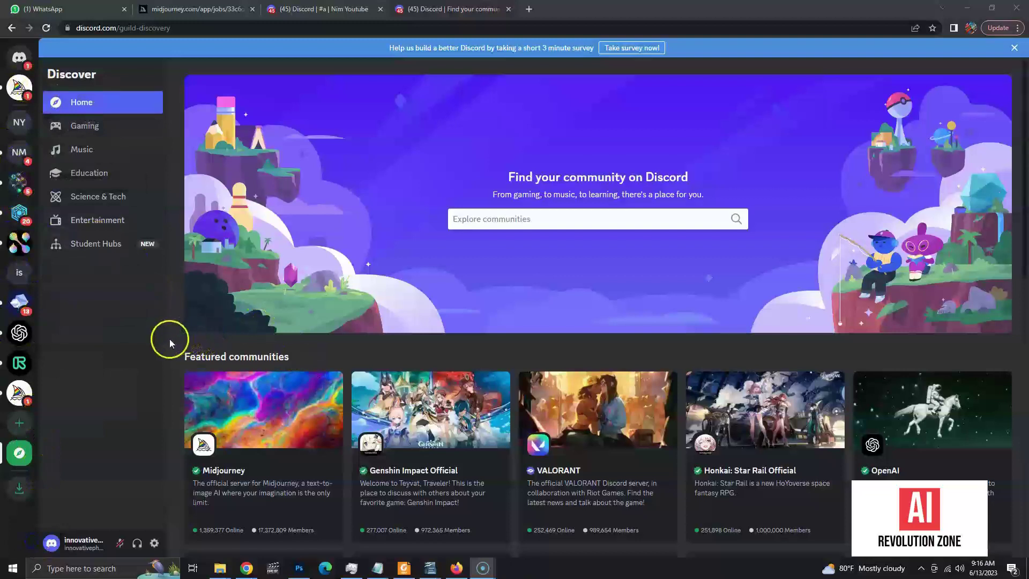
# Go to the Midjourney server and open its newbies-106 channel in the newcomer rooms.
pyautogui.click(24, 395)
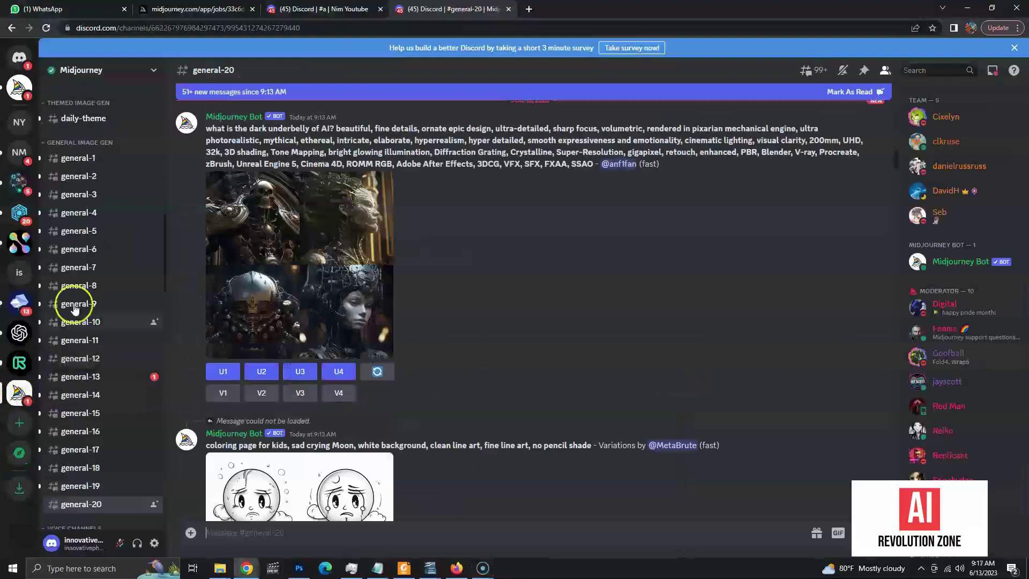
pyautogui.scroll(-6, 100, 251)
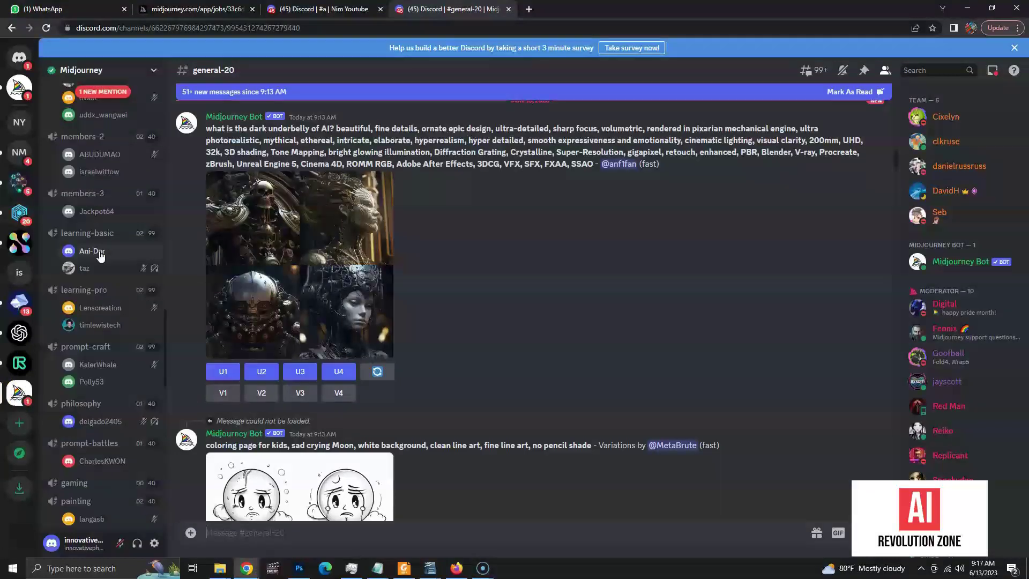
pyautogui.scroll(10, 100, 257)
pyautogui.scroll(5, 100, 258)
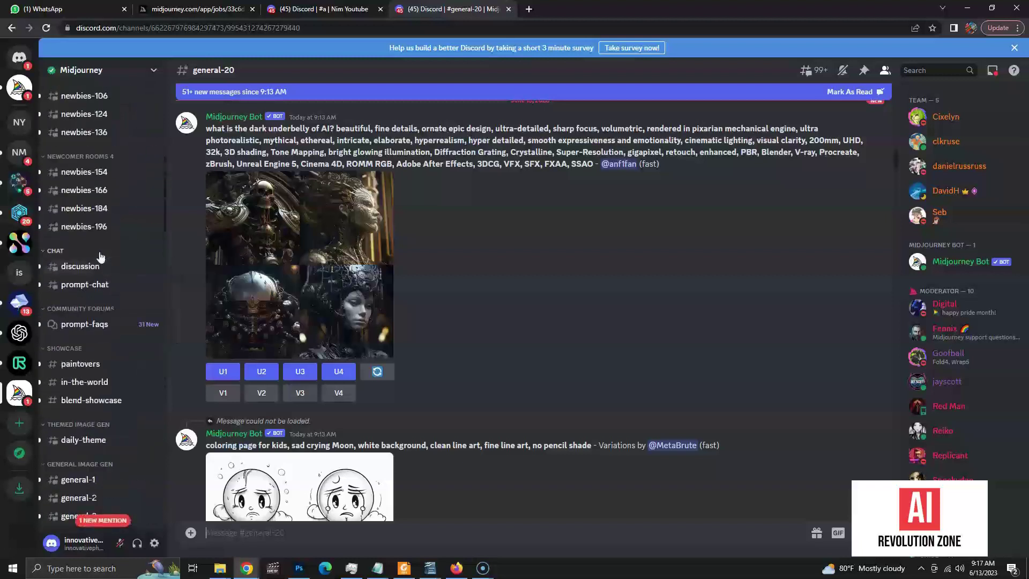
pyautogui.moveTo(100, 258)
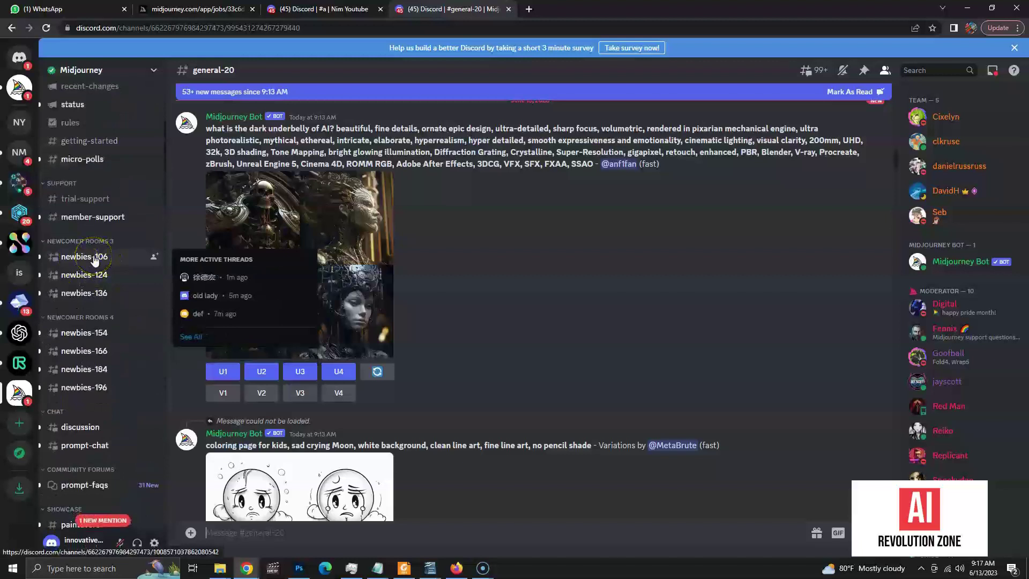
pyautogui.click(95, 260)
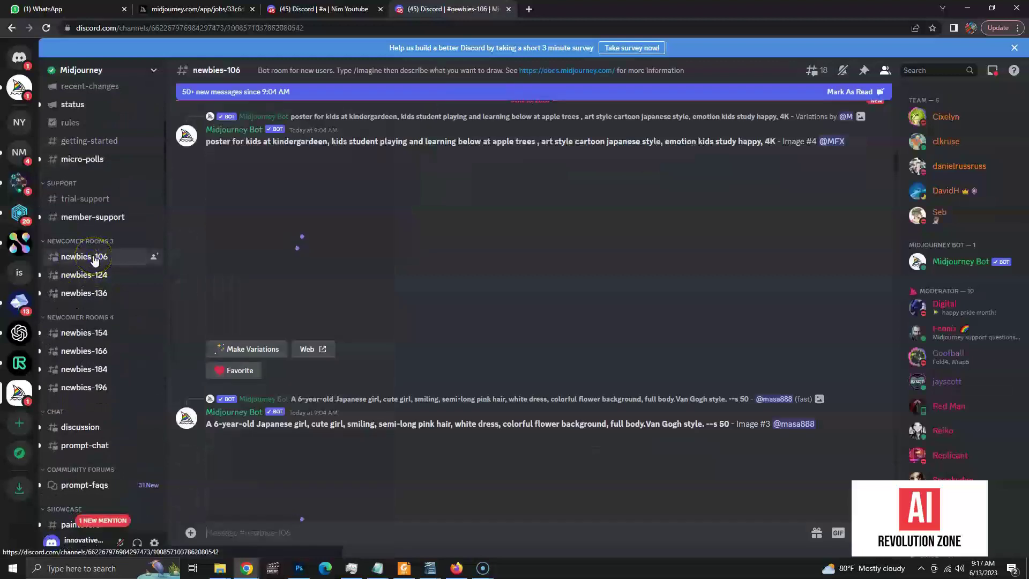
# Submit an /imagine request in newbies-106 with the prompt "forest in night, 4k".
pyautogui.write('/imagine')
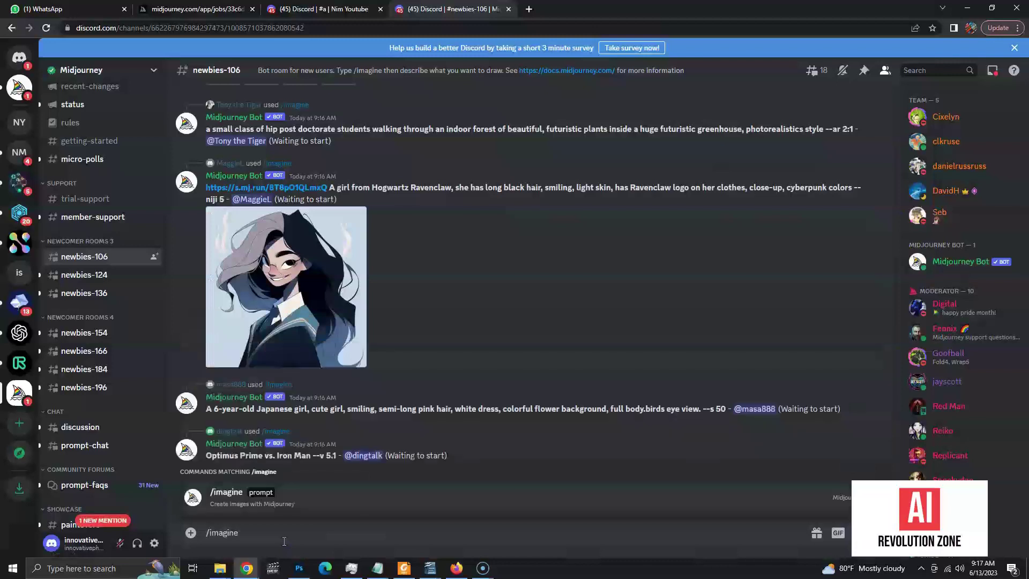
pyautogui.press('Tab')
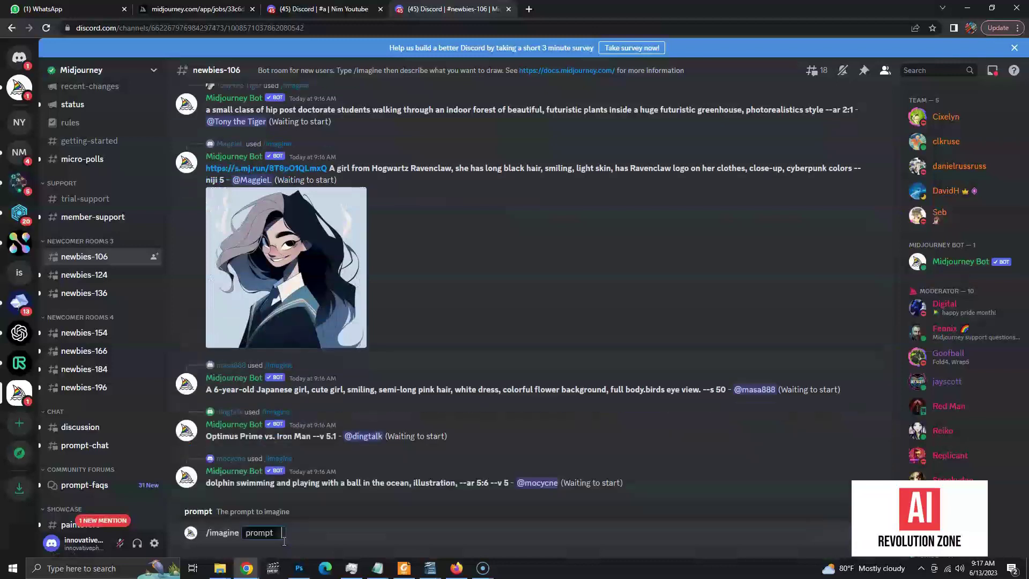
pyautogui.write('forest')
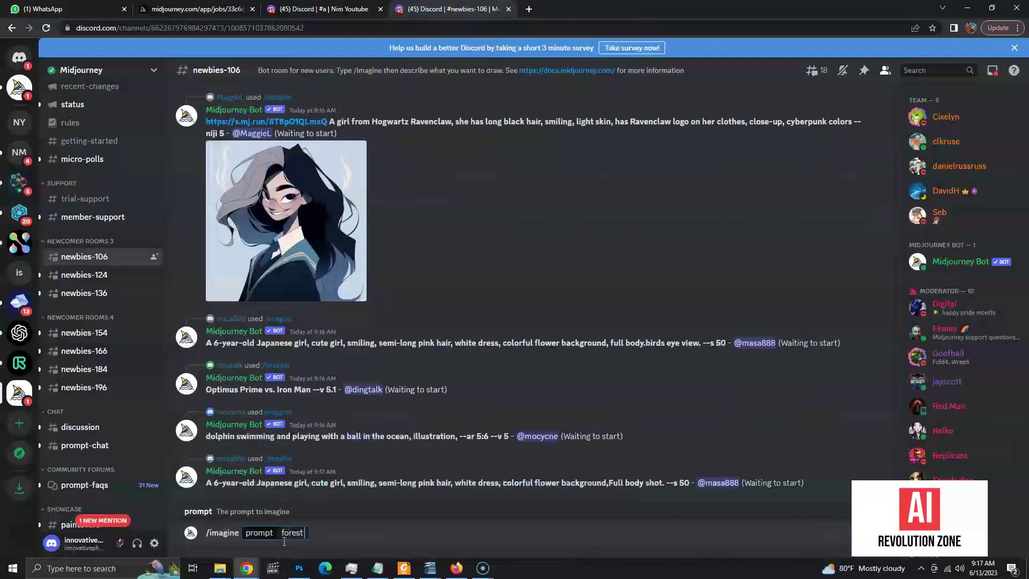
pyautogui.write(' in night')
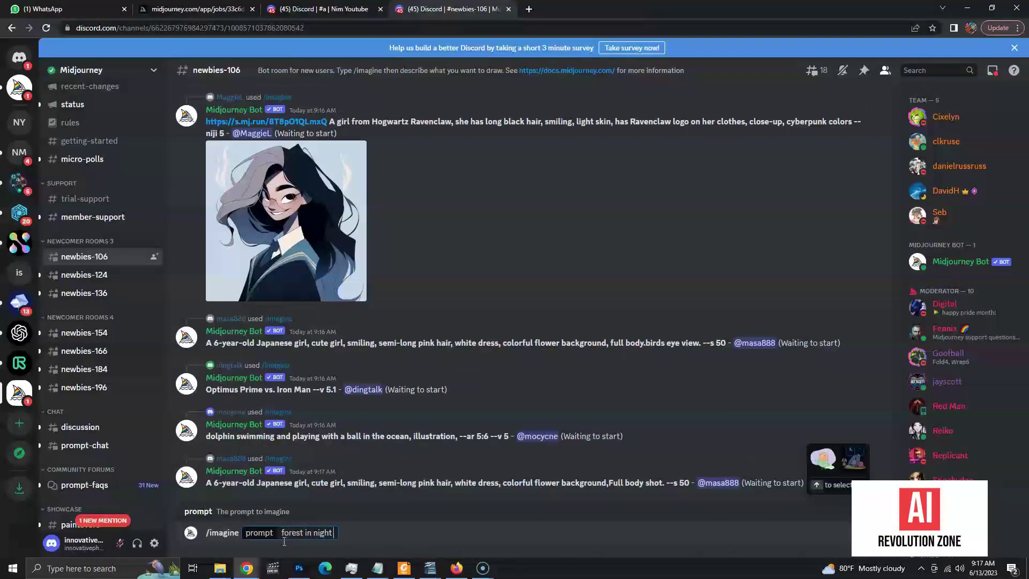
pyautogui.press('BackSpace')
pyautogui.write(', 4k')
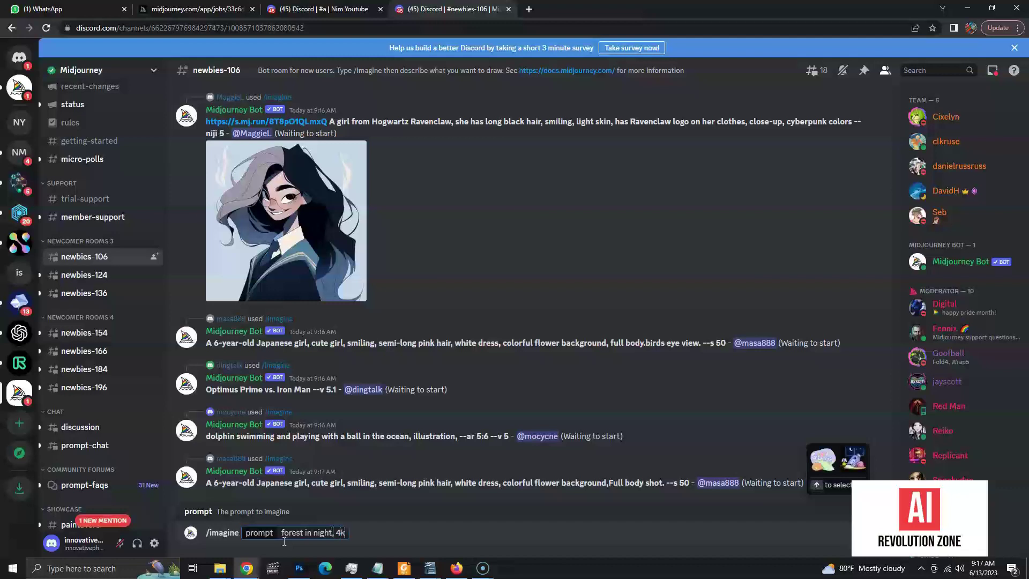
pyautogui.press('Return')
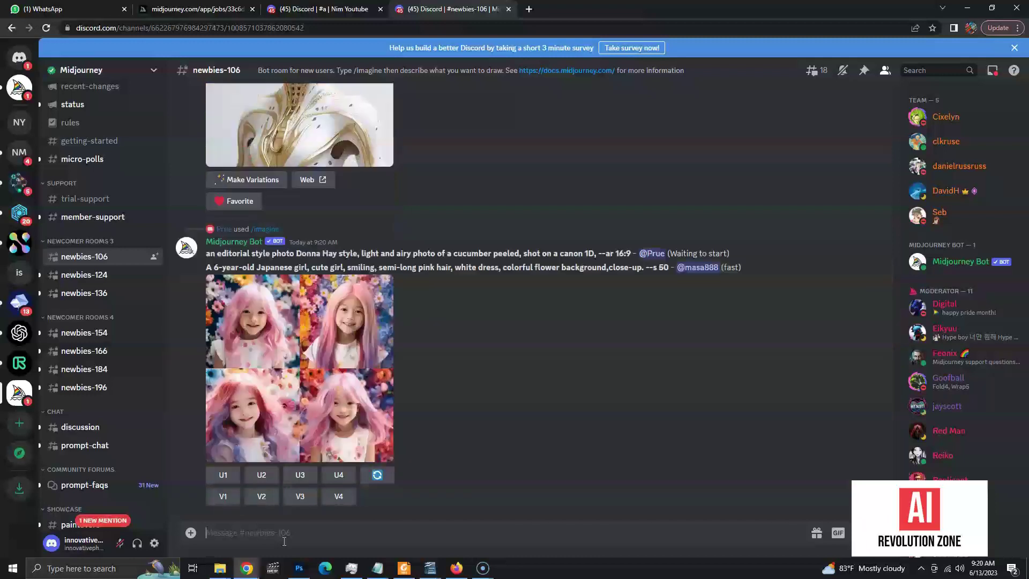
# Create an own server for me and my friends, named "My Custom Server for Midjourney".
pyautogui.click(20, 423)
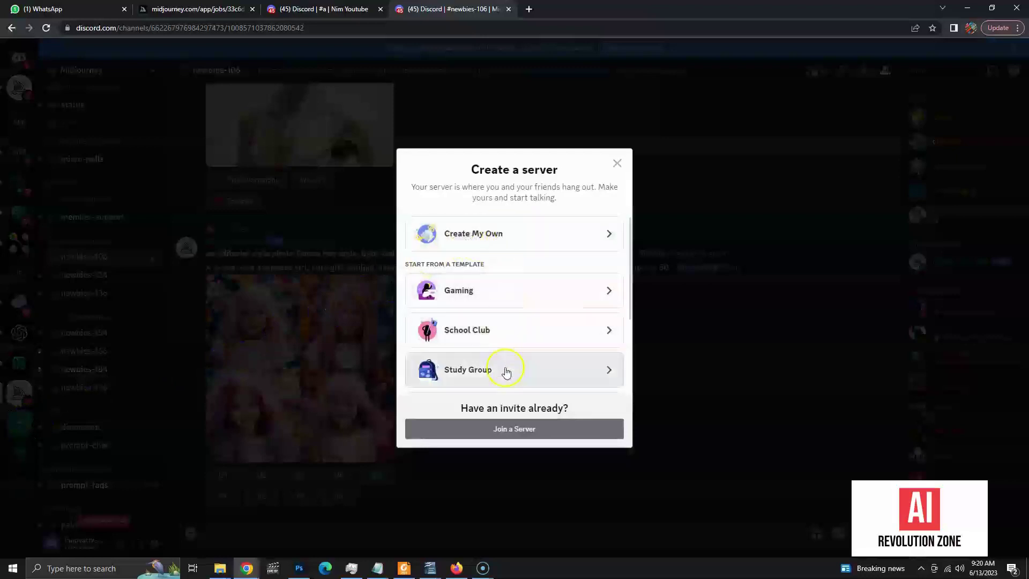
pyautogui.click(498, 234)
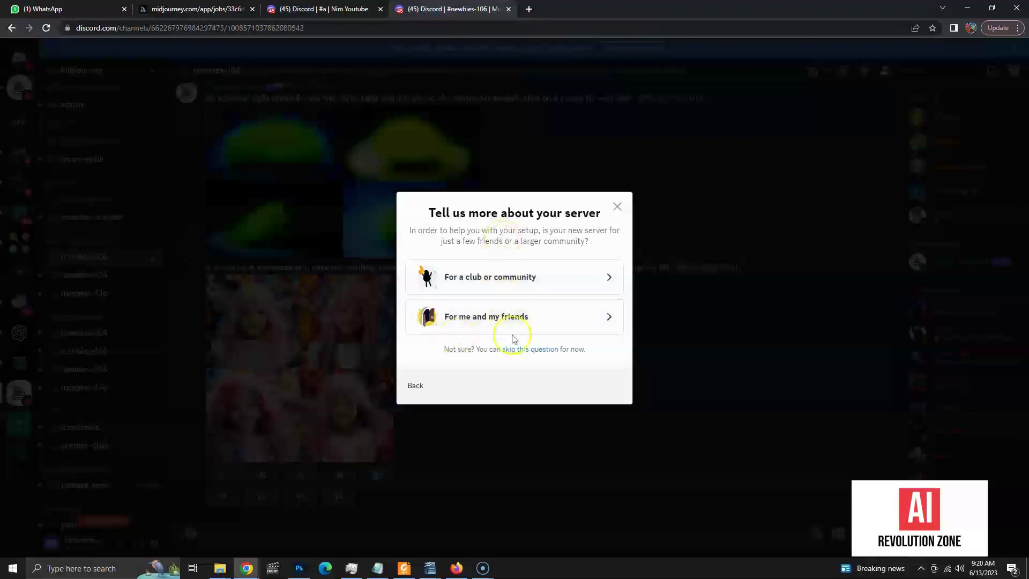
pyautogui.click(521, 322)
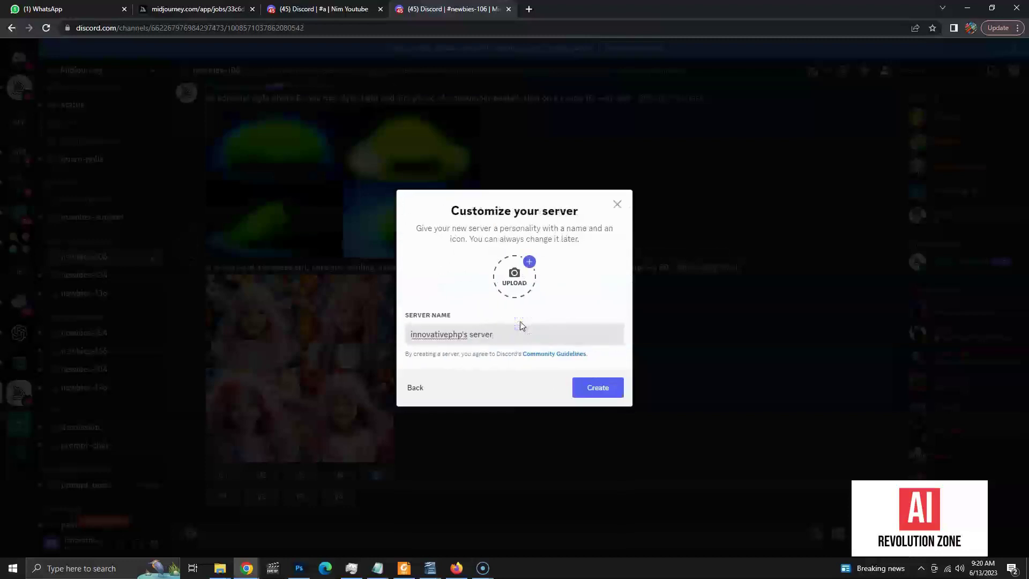
pyautogui.tripleClick(512, 327)
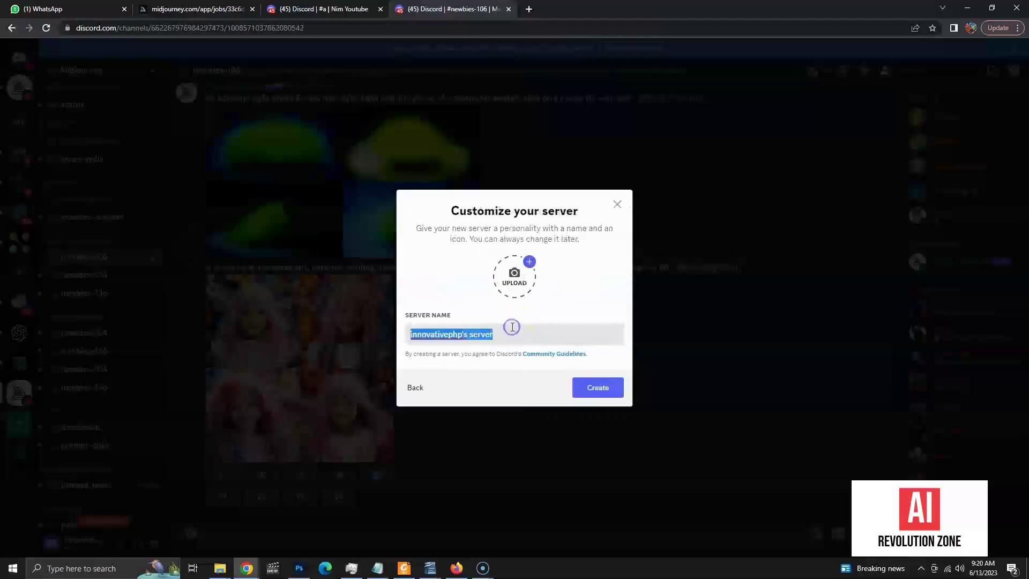
pyautogui.write('My ')
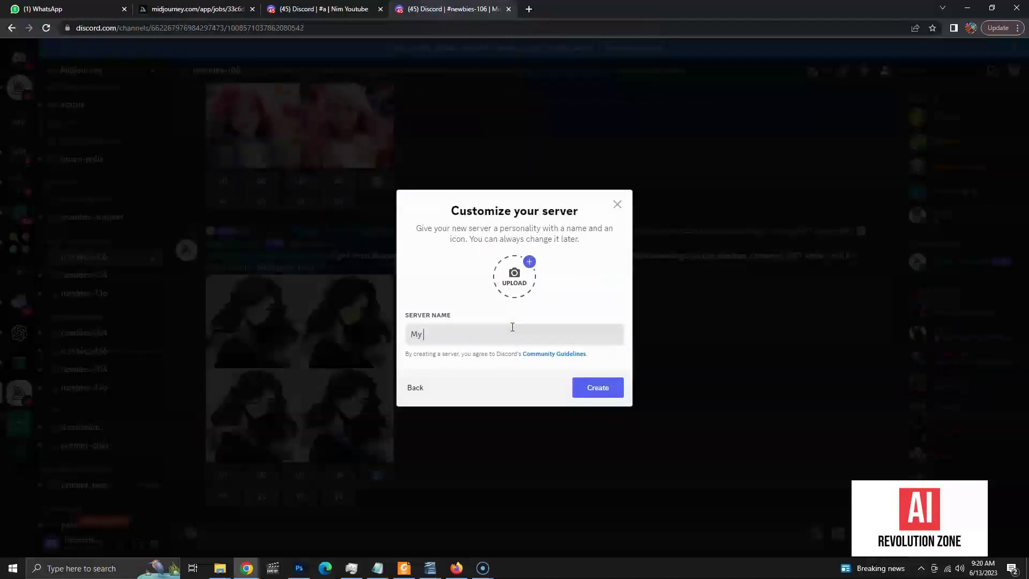
pyautogui.write('Custom Server for Mi')
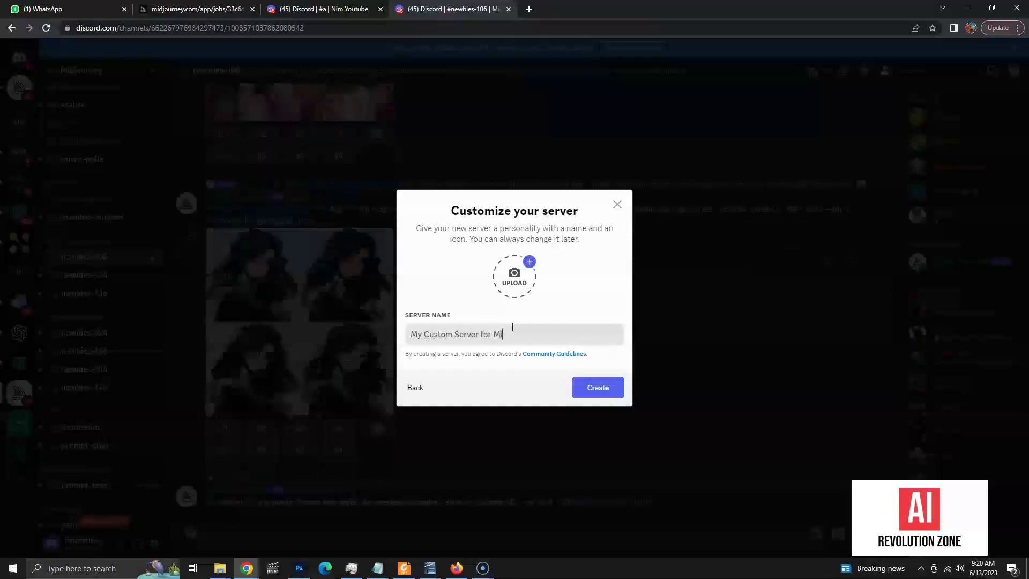
pyautogui.write('djourney')
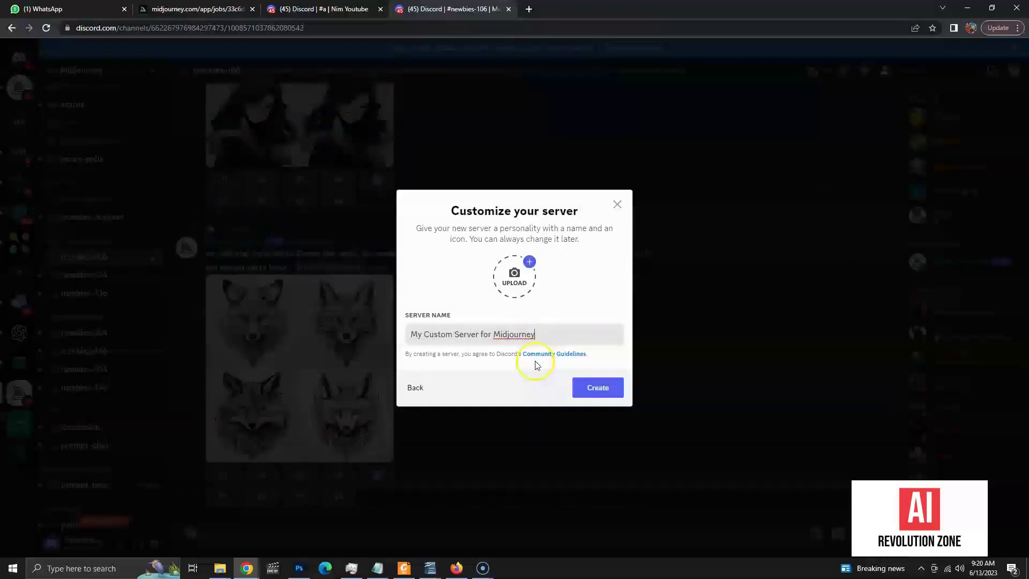
pyautogui.click(587, 393)
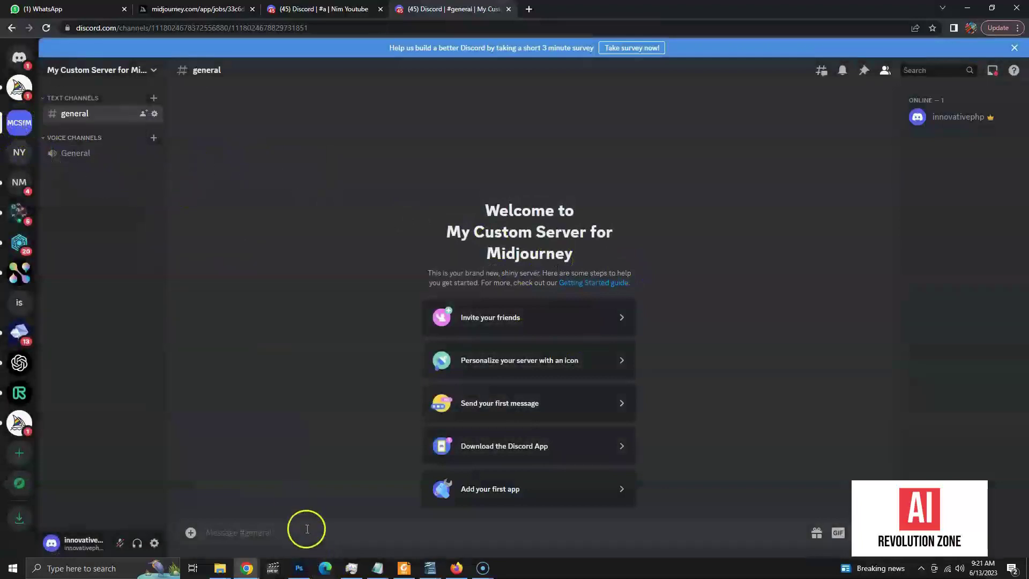
# Enter the /imagine command in the message field of the new server's general channel without sending it.
pyautogui.click(307, 527)
pyautogui.write('/ima')
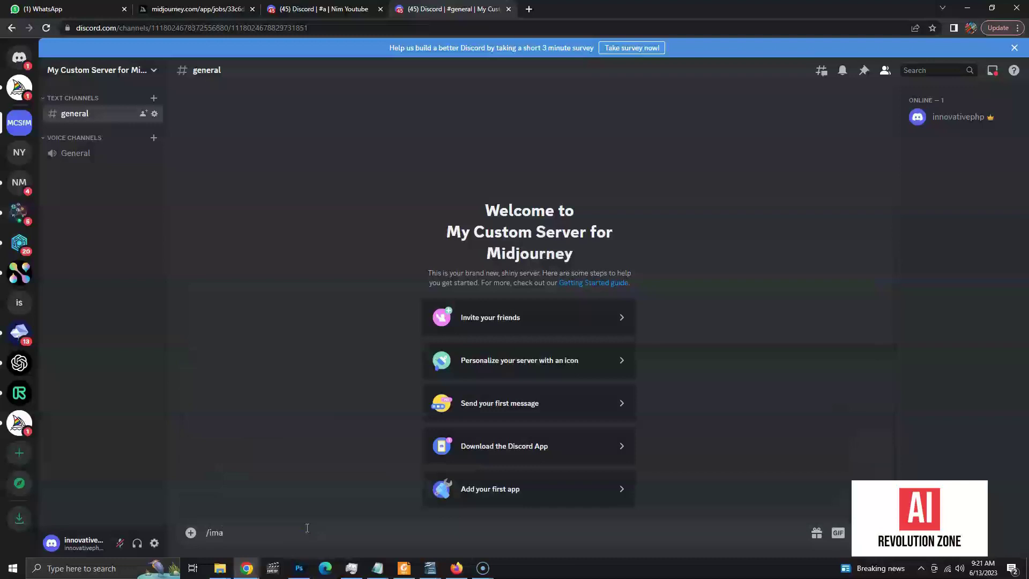
pyautogui.press('BackSpace')
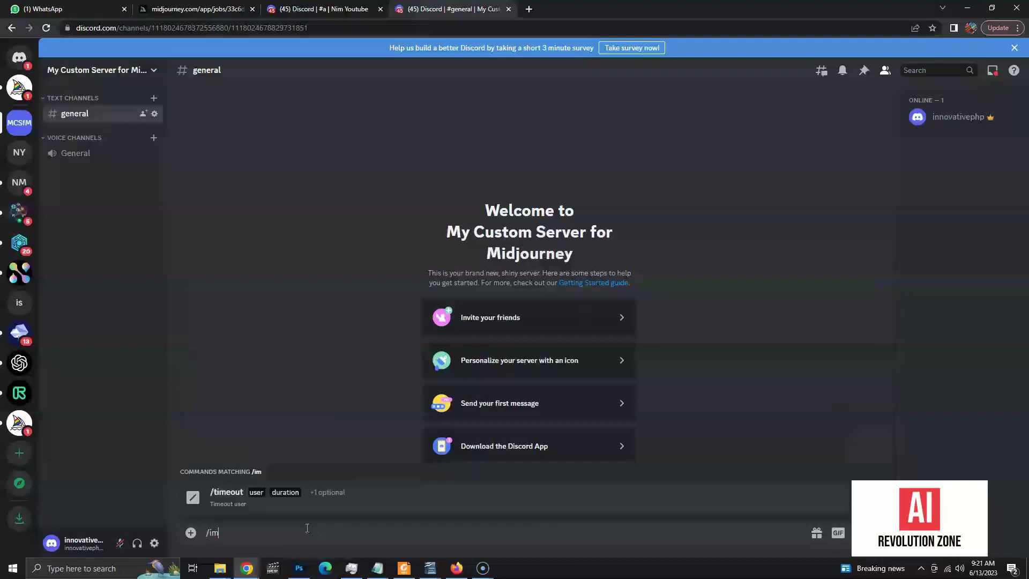
pyautogui.write('agi')
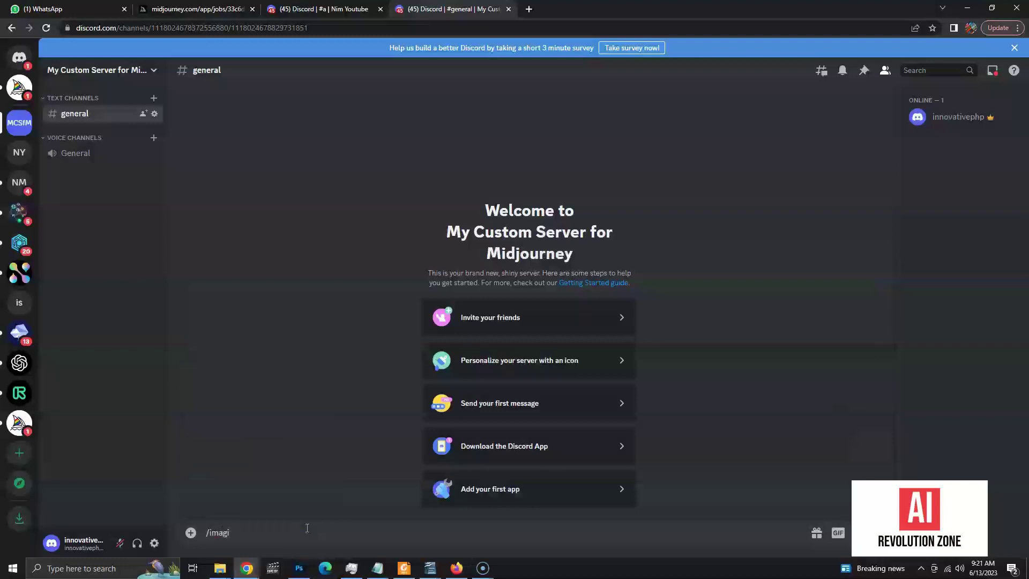
pyautogui.write('ne')
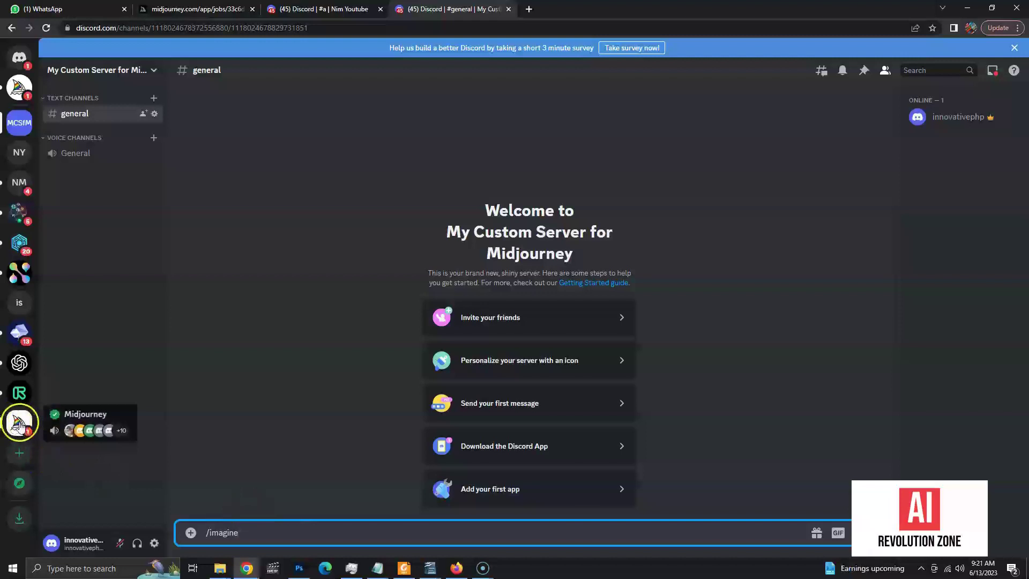
# Add the Midjourney Bot from the Midjourney server to My Custom Server for Midjourney, authorizing its permissions, and go to that server.
pyautogui.click(19, 423)
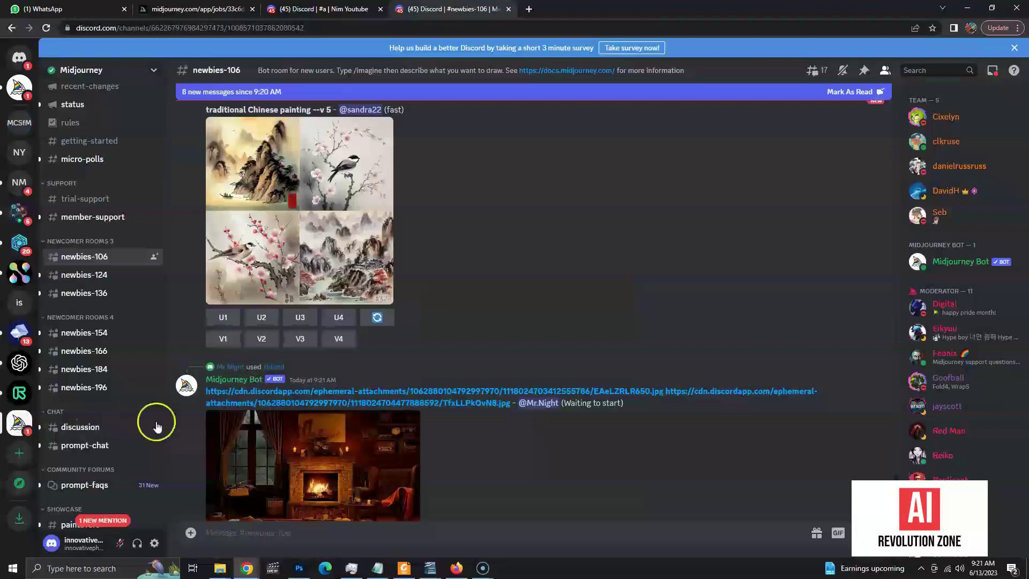
pyautogui.click(947, 266)
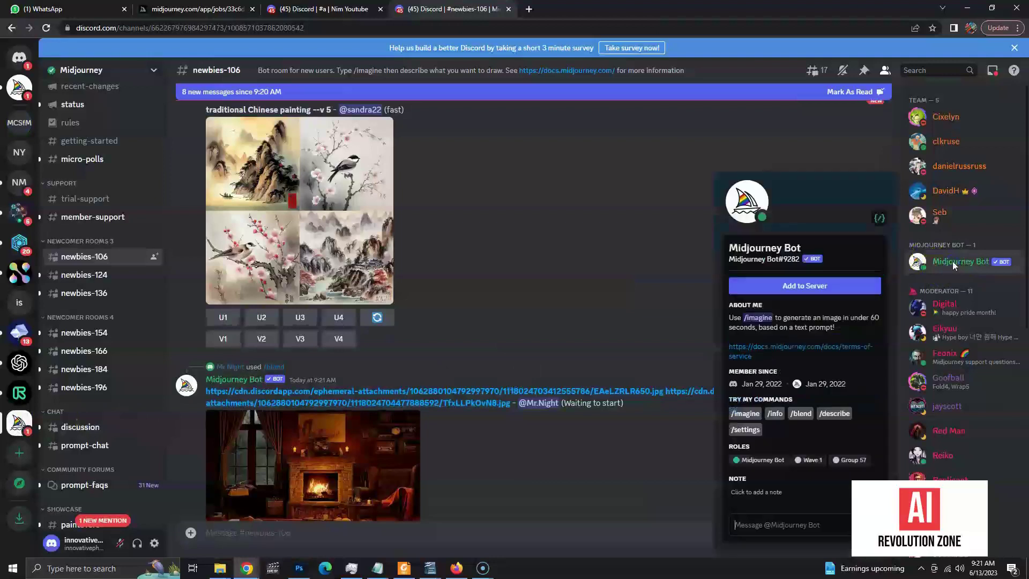
pyautogui.click(813, 286)
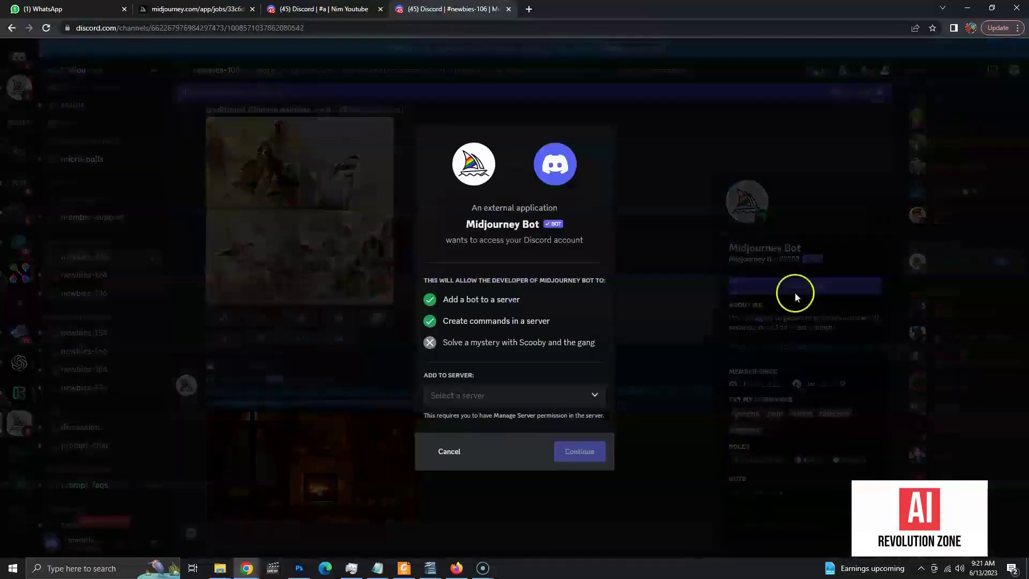
pyautogui.click(555, 404)
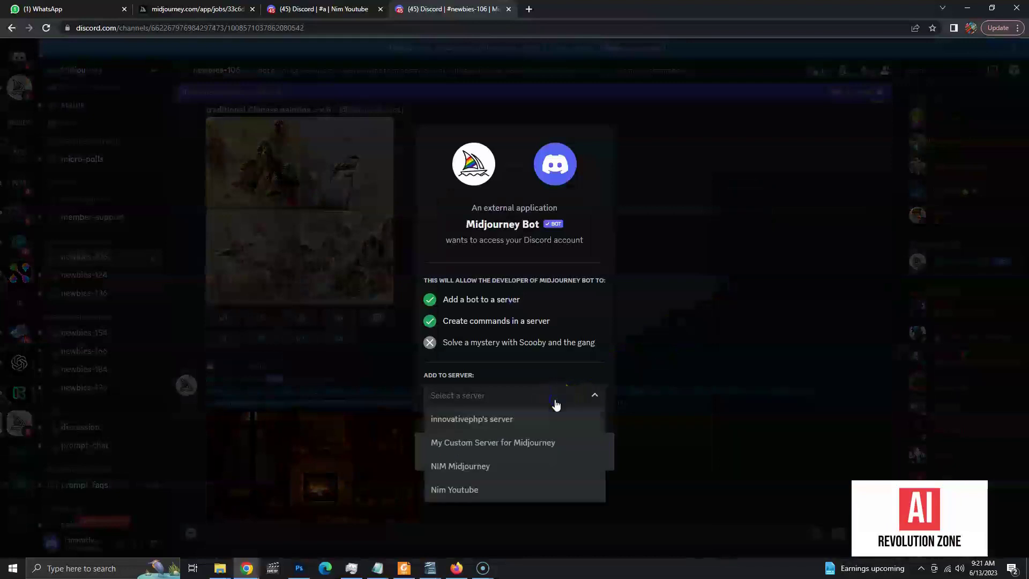
pyautogui.click(553, 449)
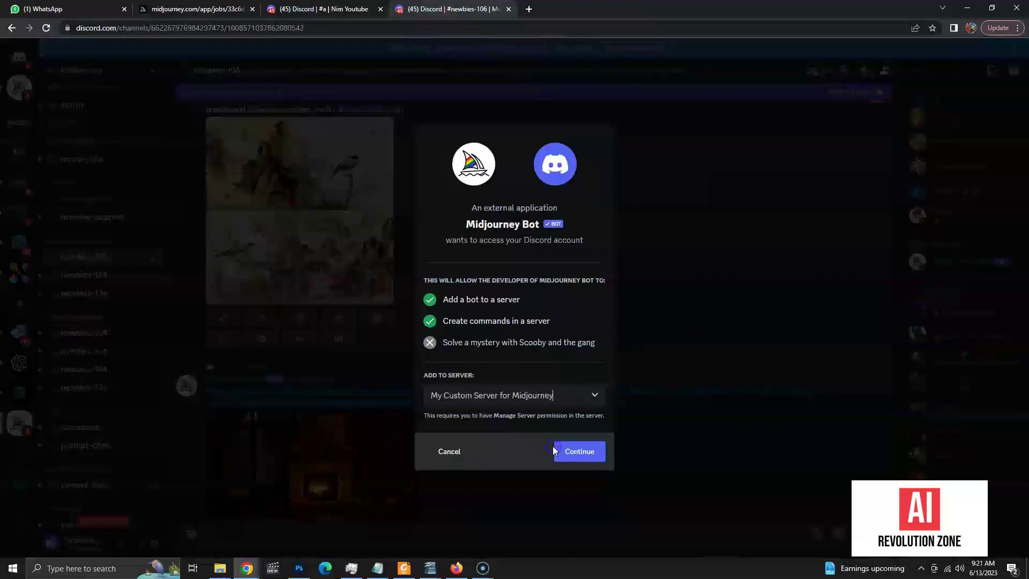
pyautogui.click(577, 452)
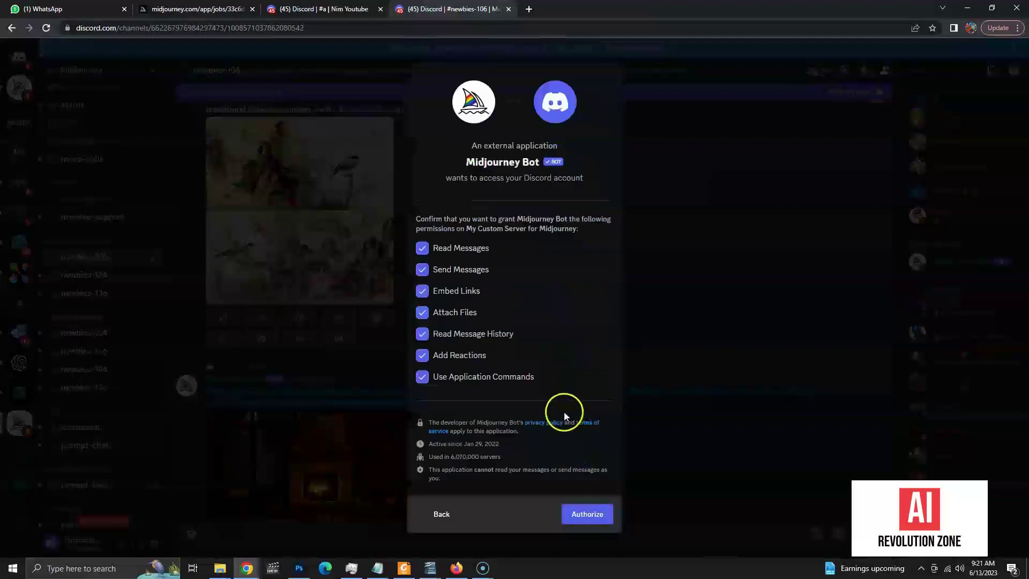
pyautogui.click(588, 521)
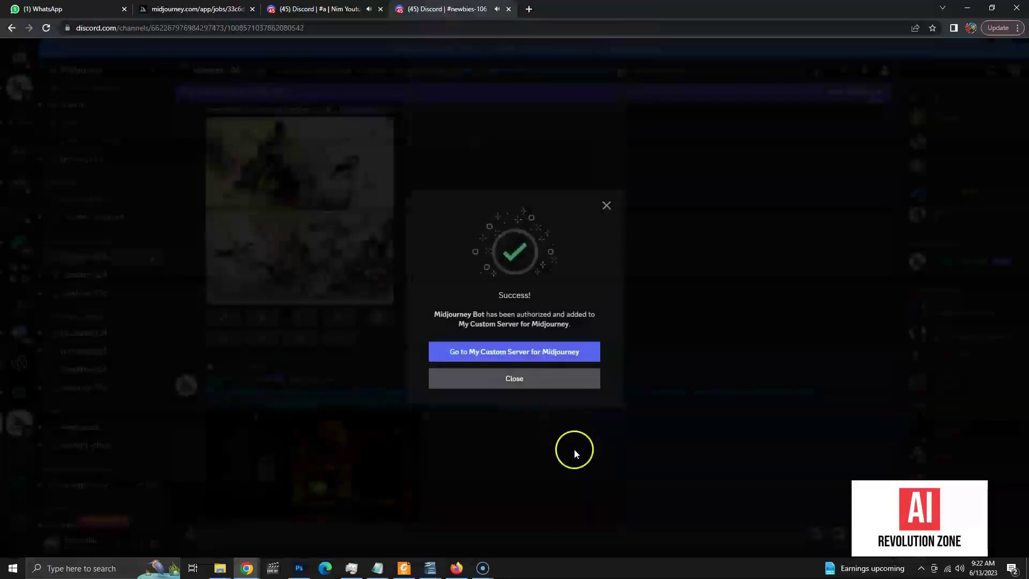
pyautogui.click(527, 356)
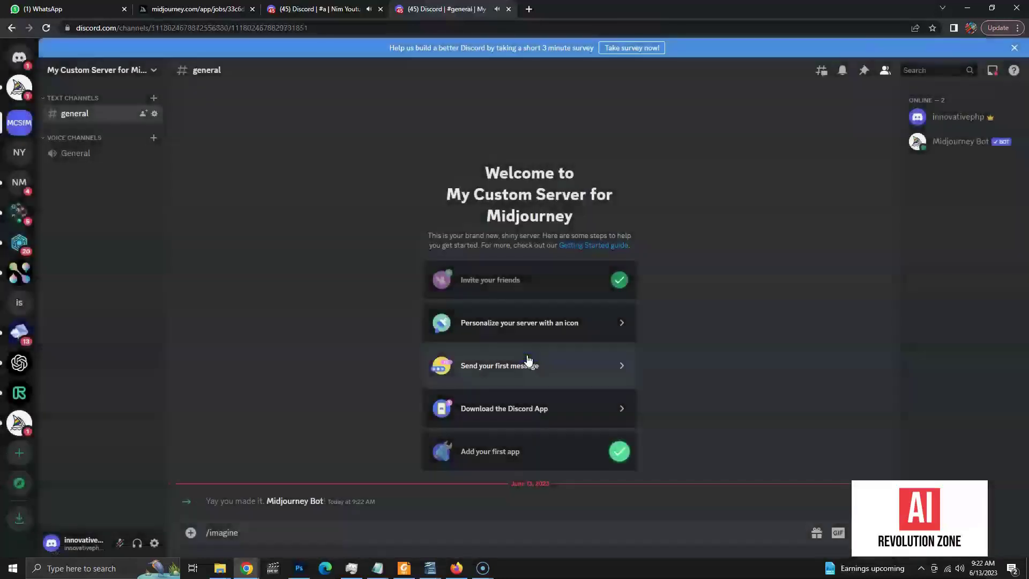
# Submit an /imagine request in the custom server's general channel with the prompt "forest in sunshine, 4k".
pyautogui.click(299, 526)
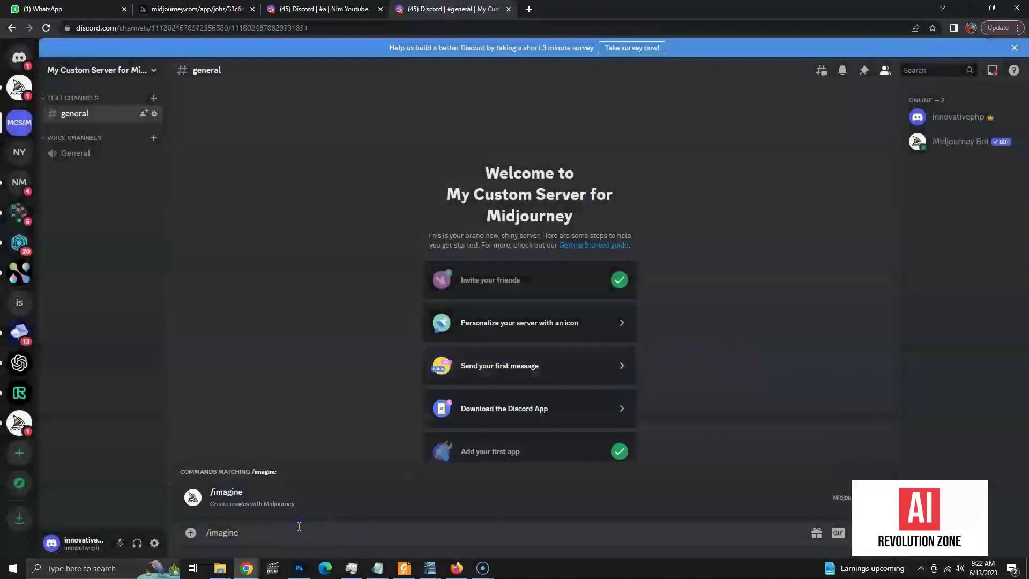
pyautogui.click(292, 498)
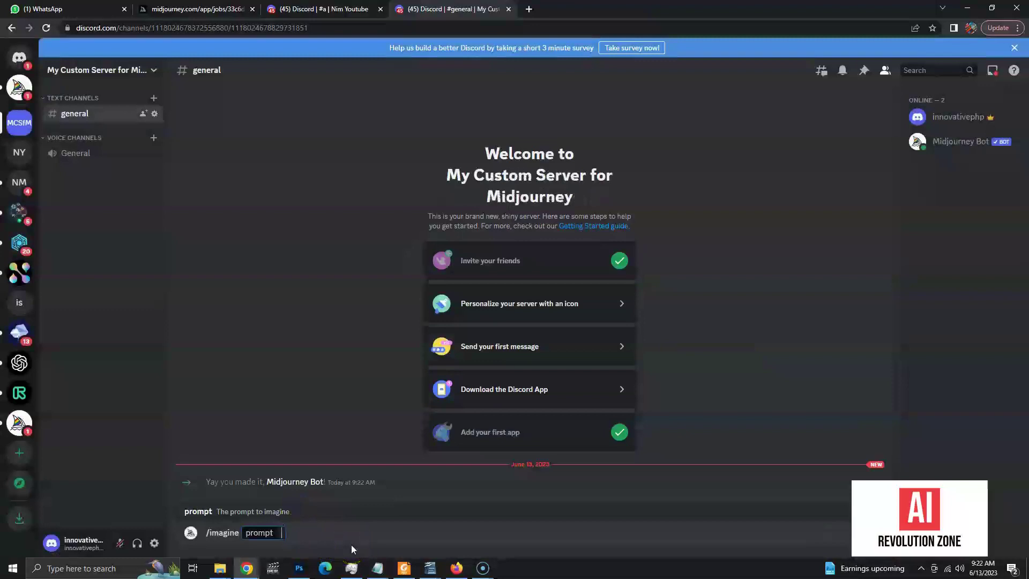
pyautogui.write('forest in sunshine, 4k')
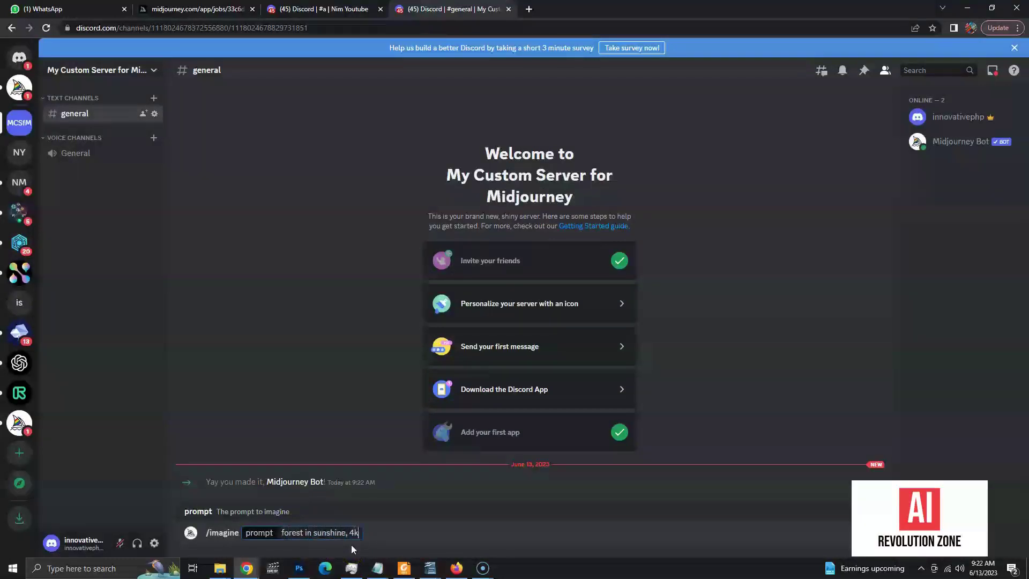
pyautogui.press('Return')
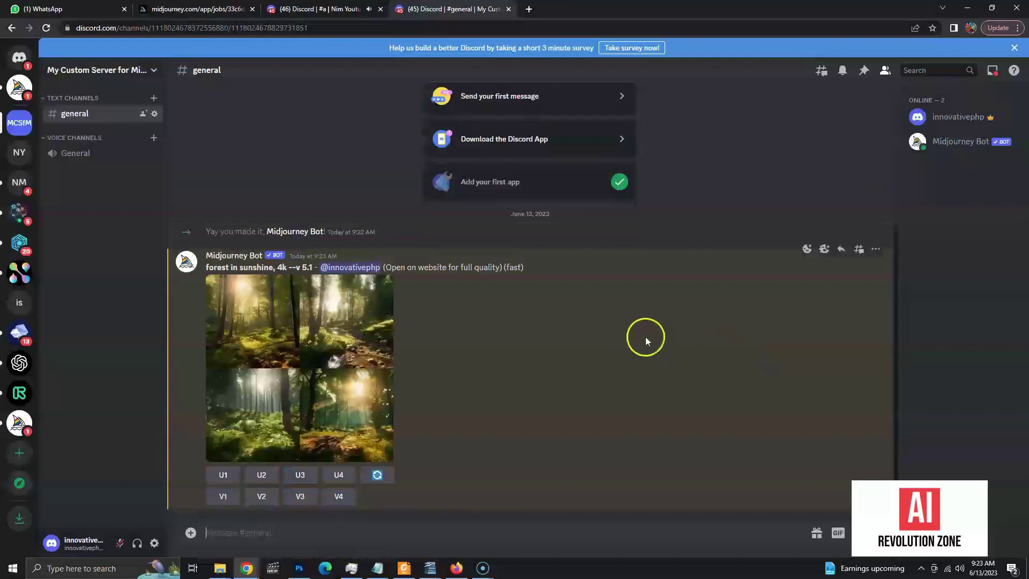
pyautogui.scroll(3, 642, 341)
pyautogui.scroll(-3, 642, 341)
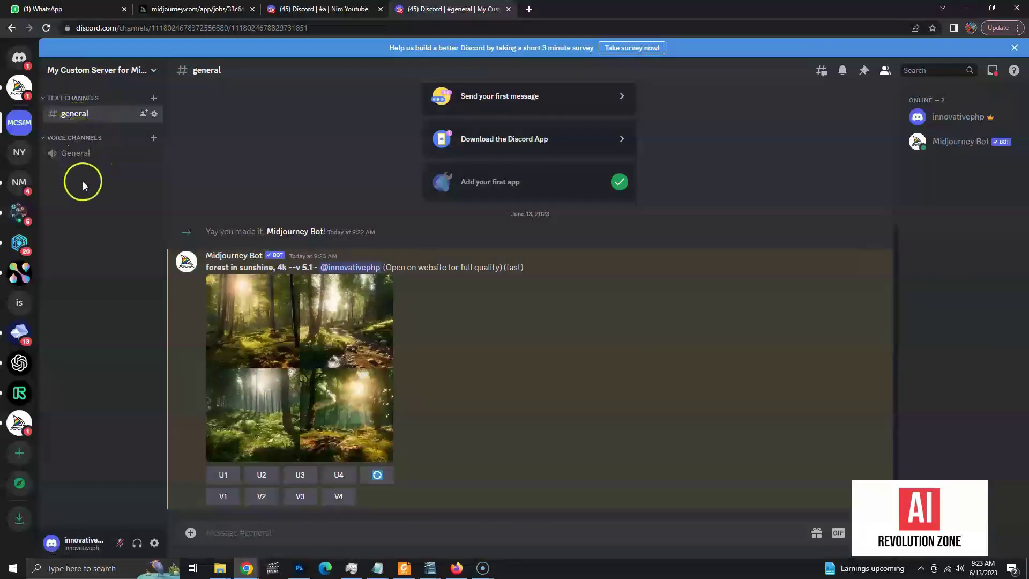
pyautogui.click(60, 126)
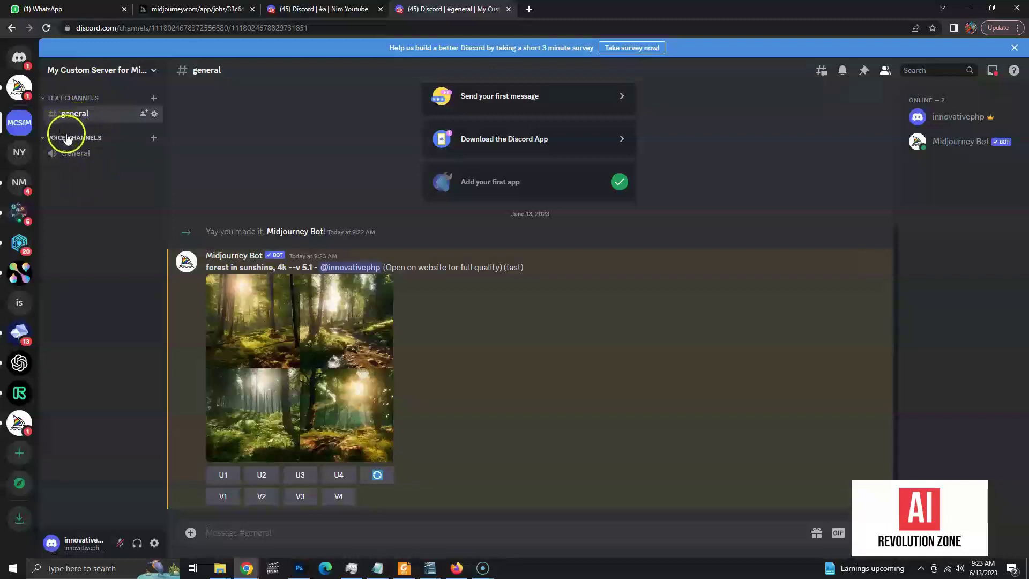
# Create a new non-private category named "Youtube" in My Custom Server for Midjourney.
pyautogui.rightClick(69, 197)
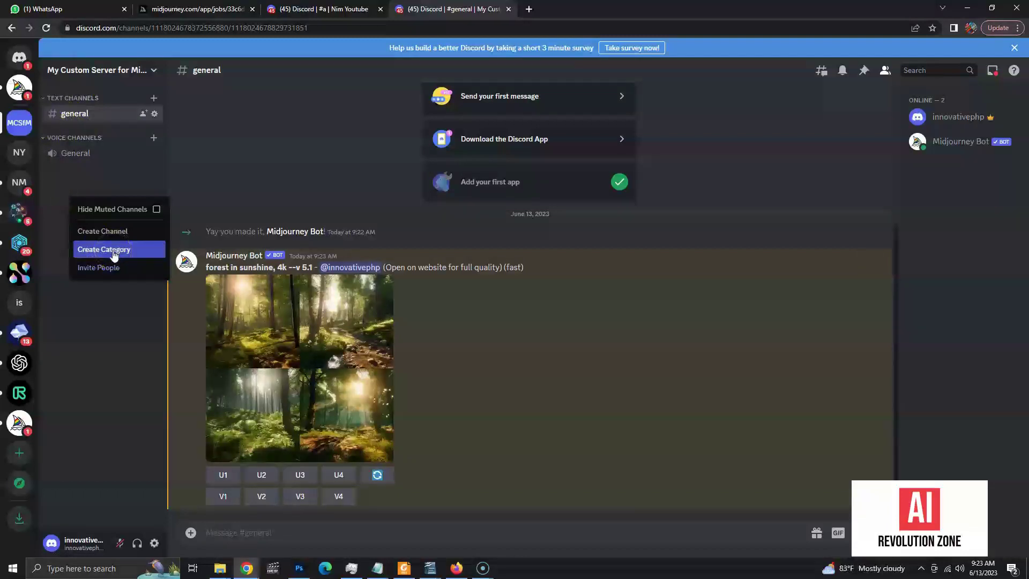
pyautogui.click(106, 255)
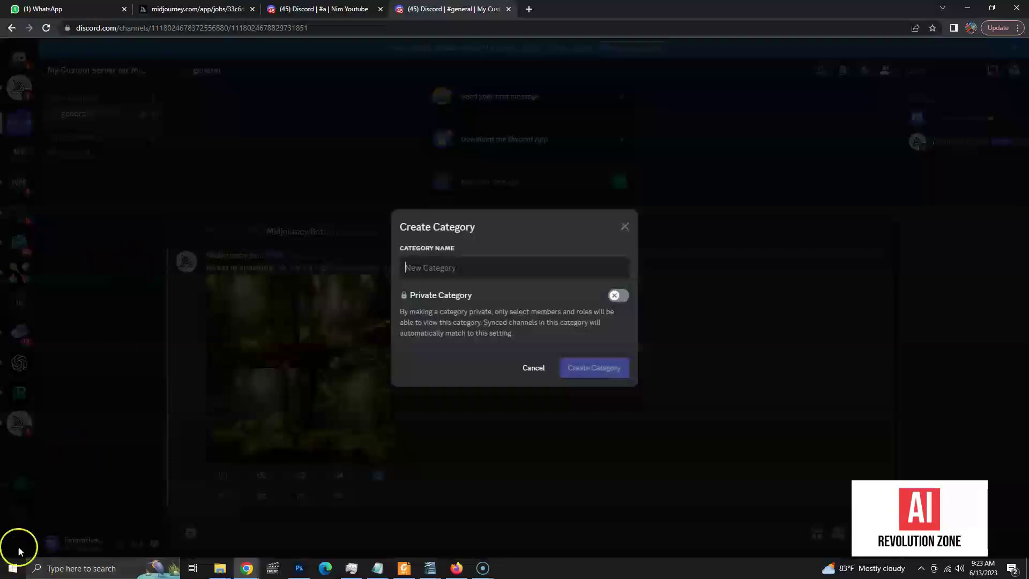
pyautogui.write('Yo')
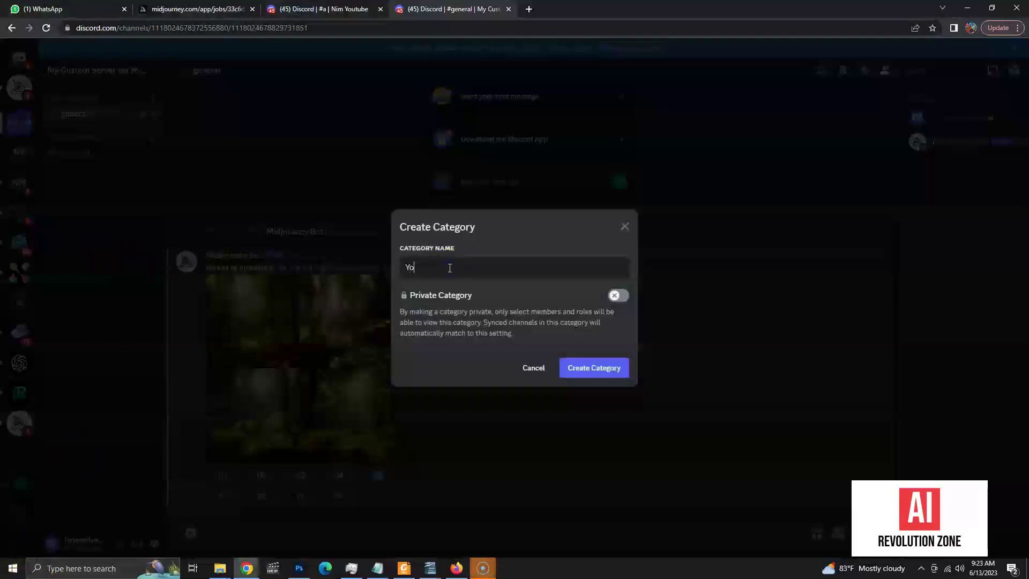
pyautogui.write('utube')
pyautogui.click(542, 378)
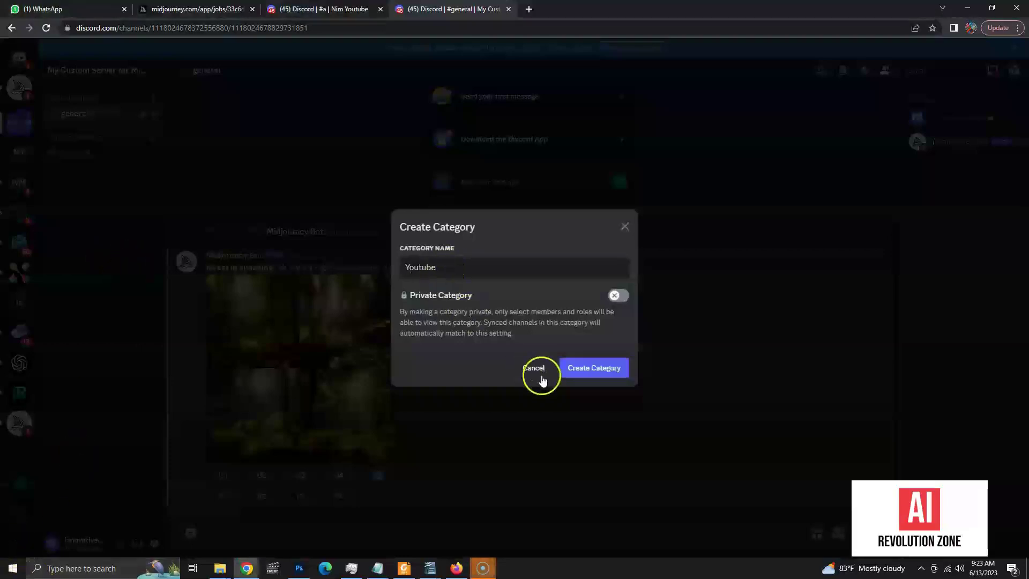
pyautogui.click(572, 373)
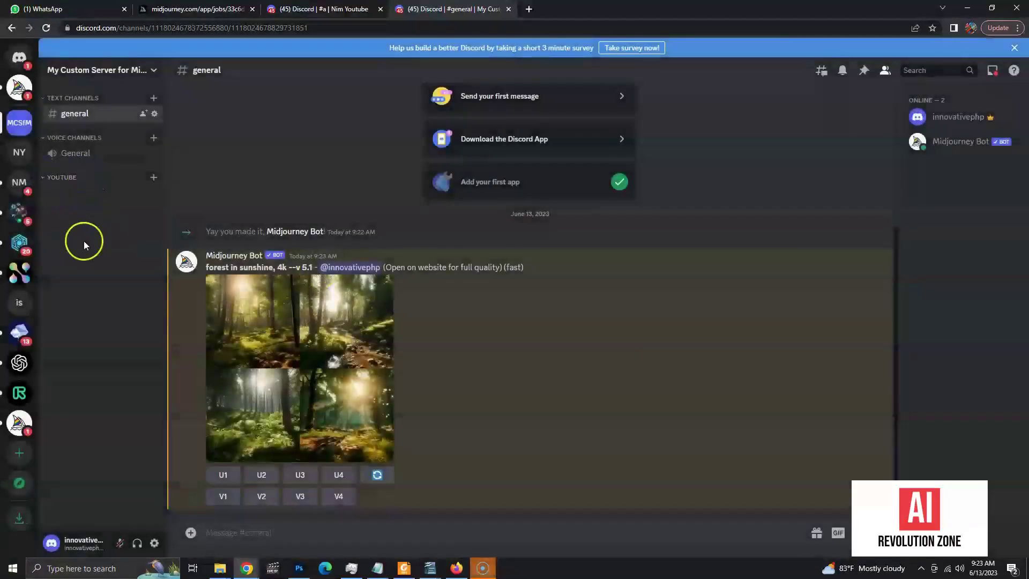
# Create another non-private category in the custom server, named "Personal Website".
pyautogui.rightClick(83, 240)
pyautogui.click(114, 291)
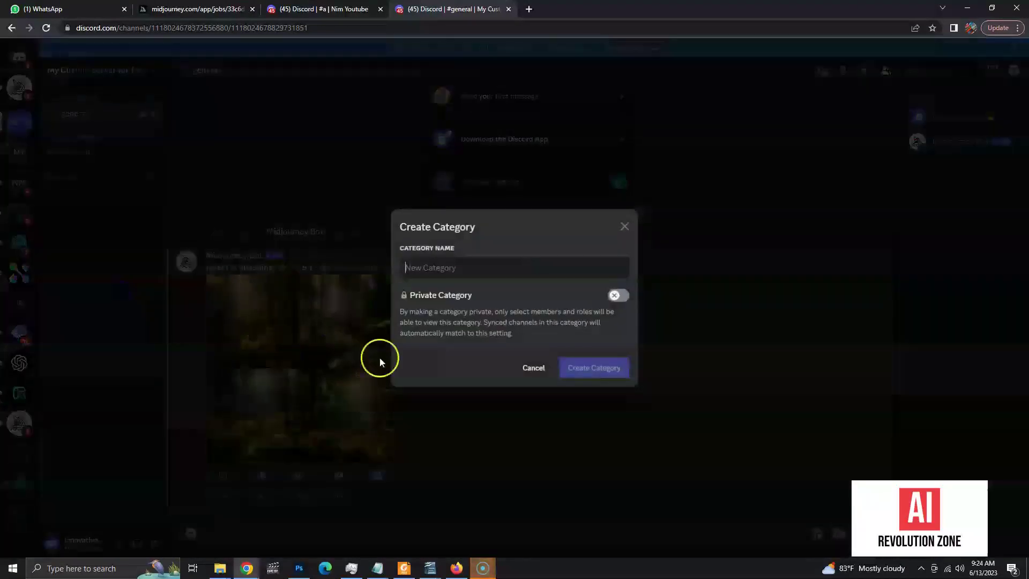
pyautogui.write('Webs')
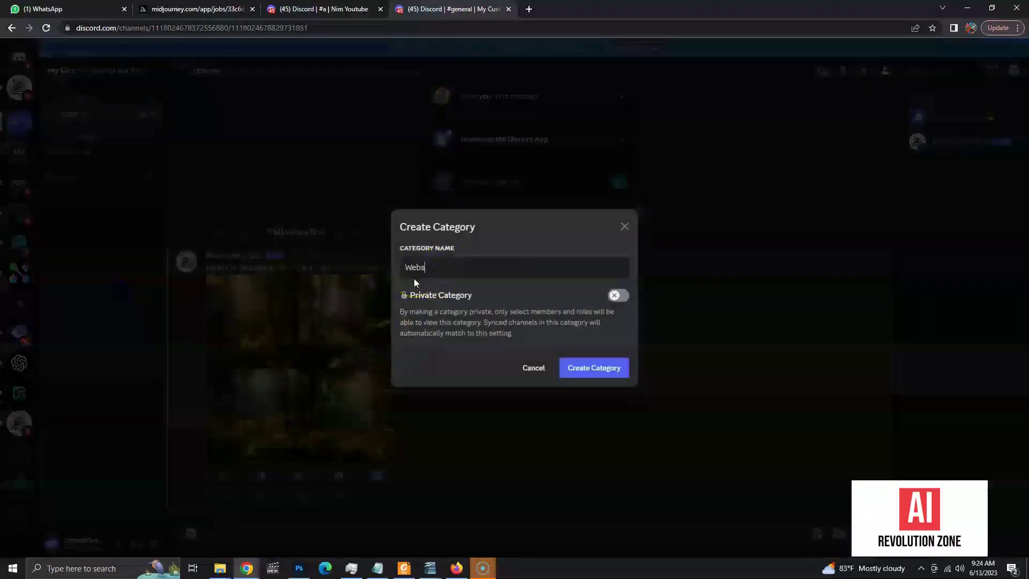
pyautogui.press('BackSpace')
pyautogui.press('BackSpace')
pyautogui.press('BackSpace')
pyautogui.press('BackSpace')
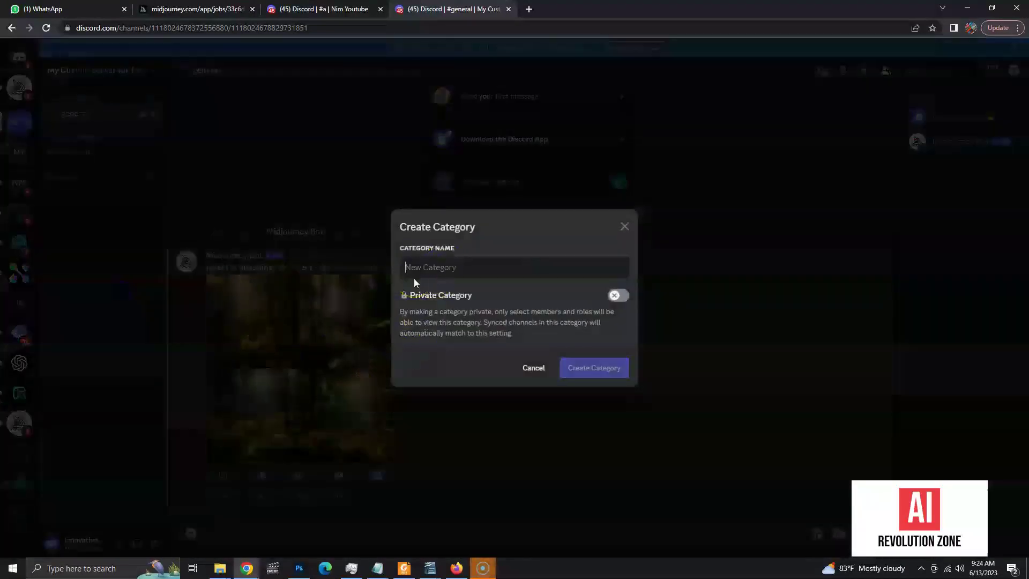
pyautogui.write('Personal ')
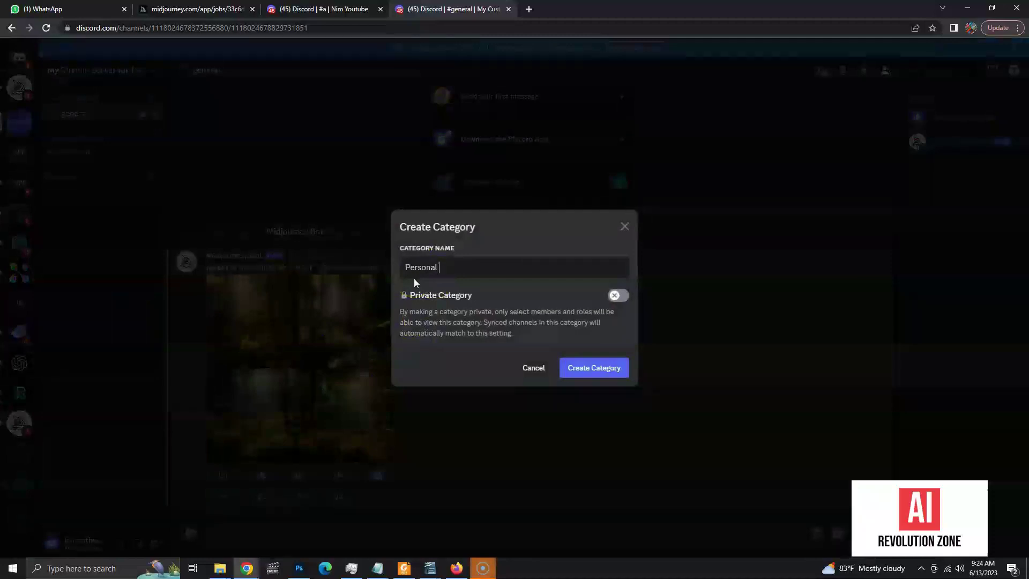
pyautogui.write('Website')
pyautogui.press('Return')
pyautogui.click(70, 215)
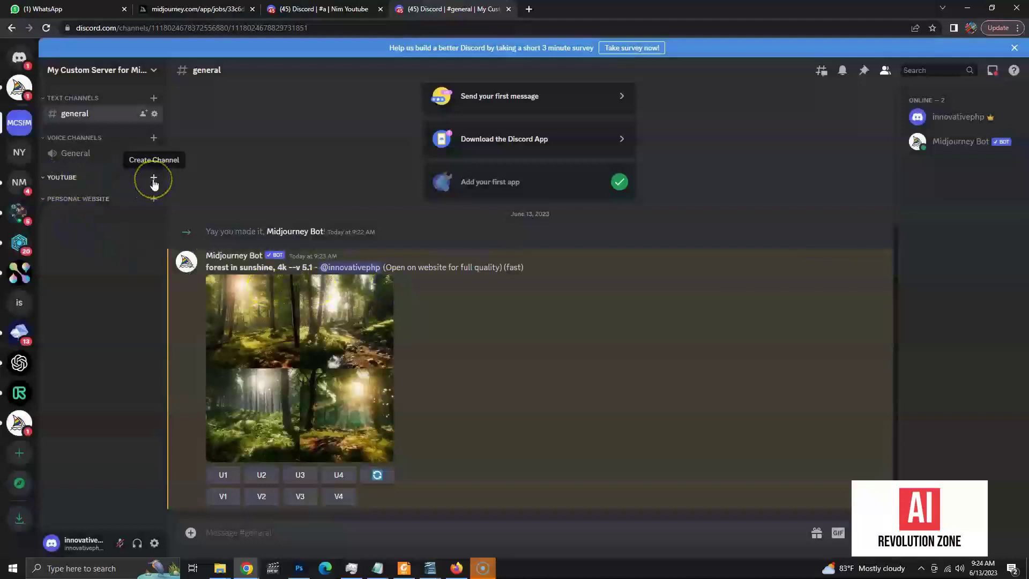
# Create two text channels in the Youtube category, named "thumbnails" and "channel-art".
pyautogui.click(153, 179)
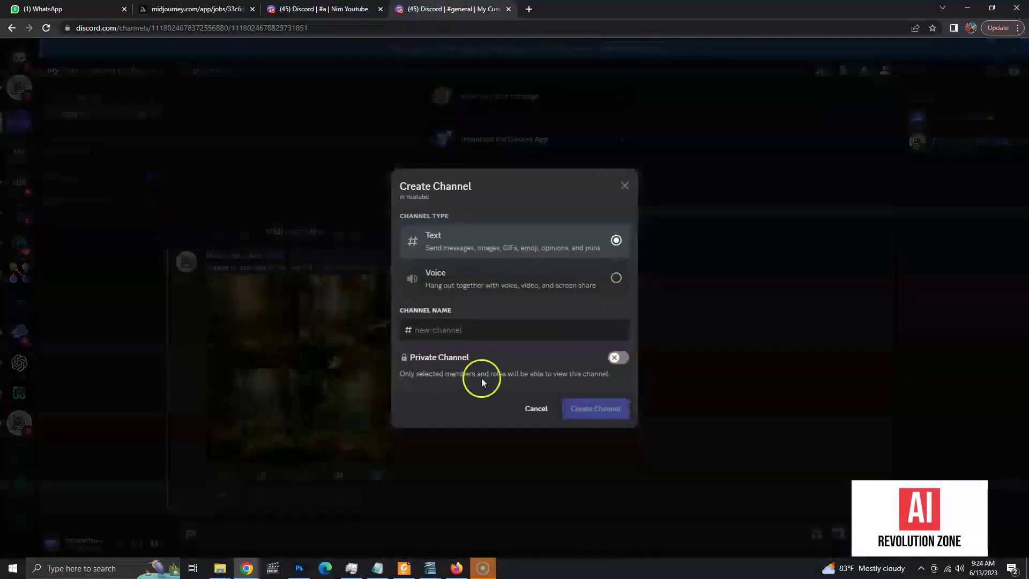
pyautogui.write('thumbnails')
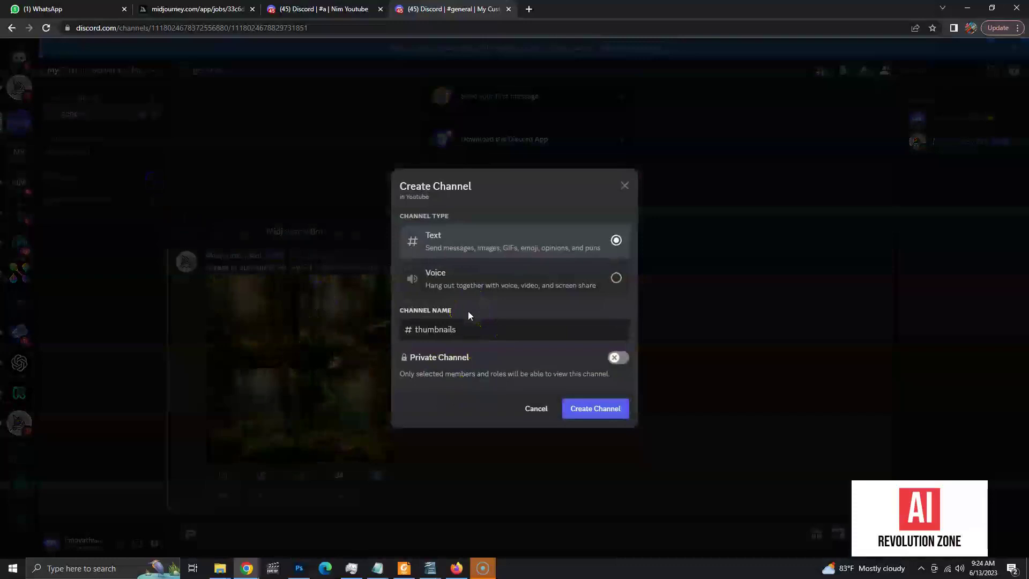
pyautogui.press('Return')
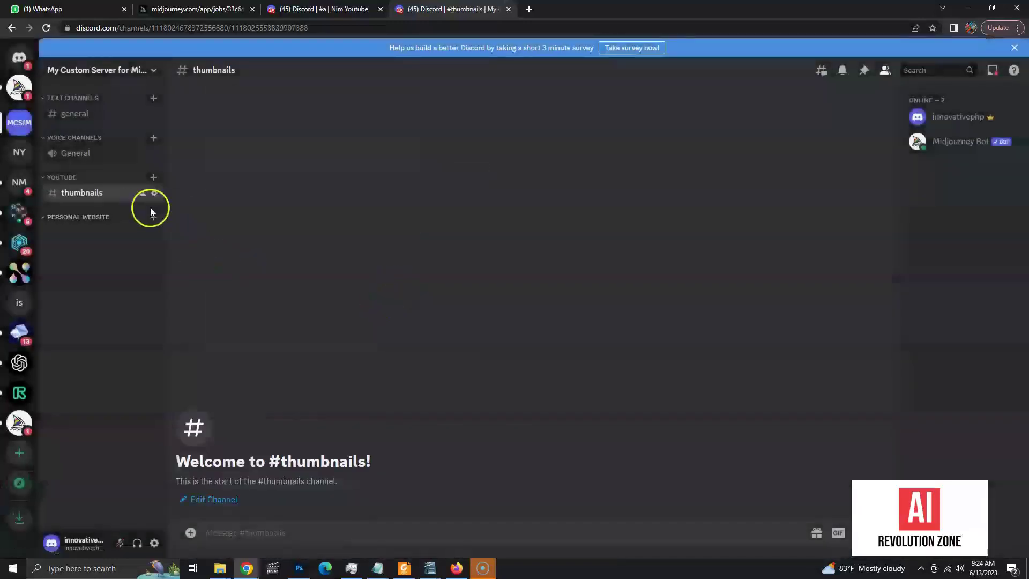
pyautogui.click(154, 179)
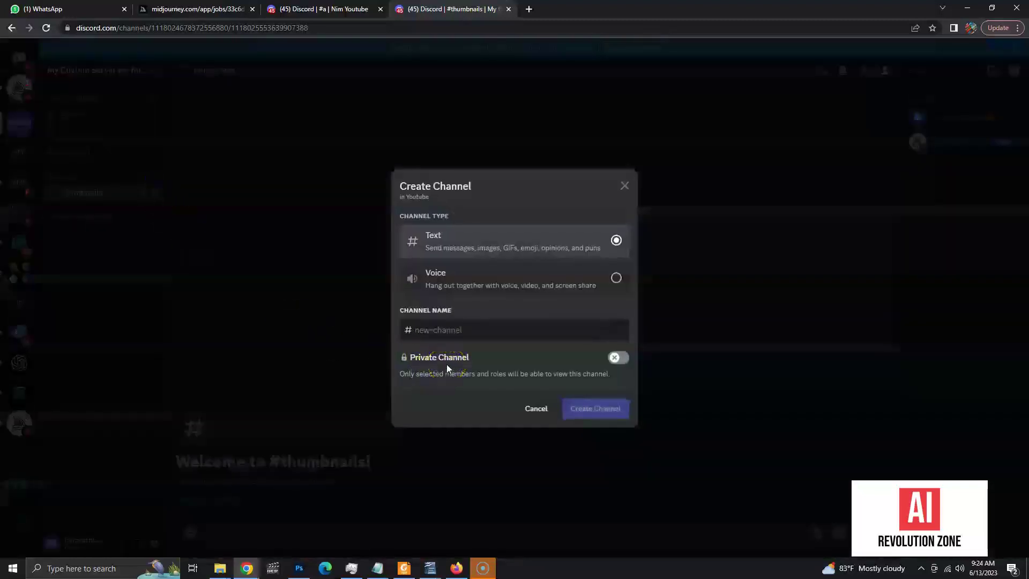
pyautogui.write('channel')
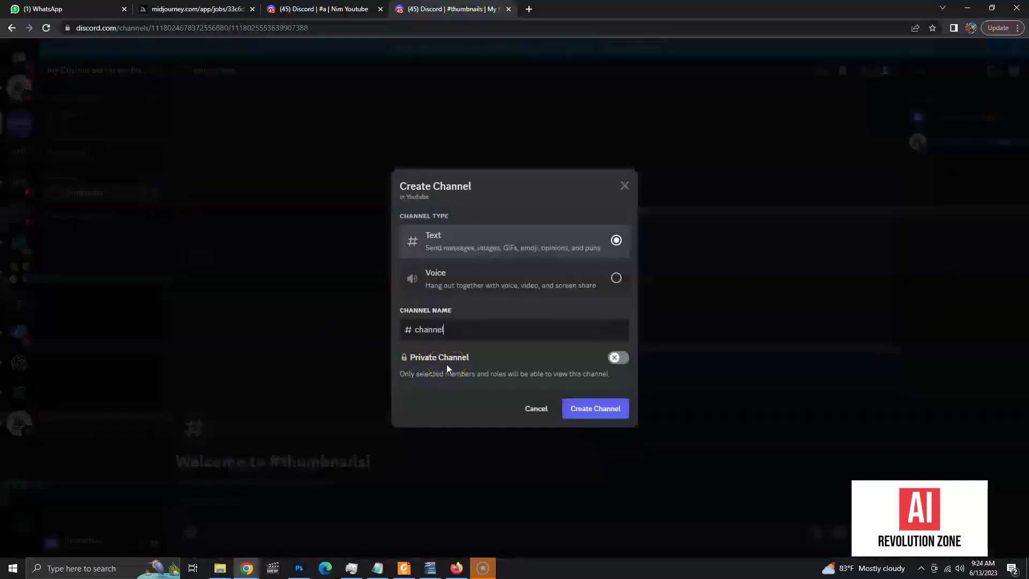
pyautogui.write('-art')
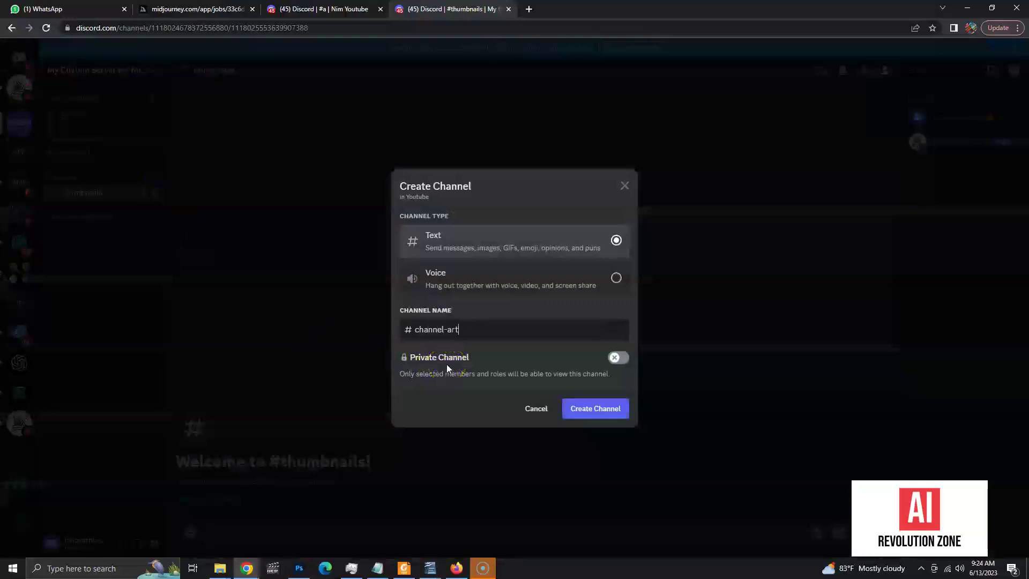
pyautogui.click(583, 419)
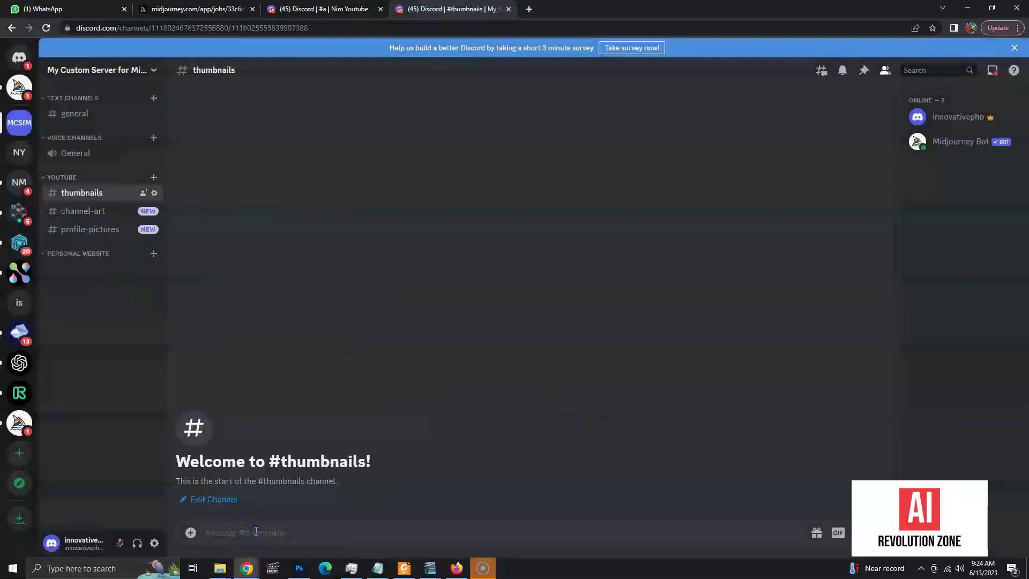
# Submit an /imagine request in the thumbnails channel with the prompt "thumbnail for a post about spending lots of money".
pyautogui.write('/')
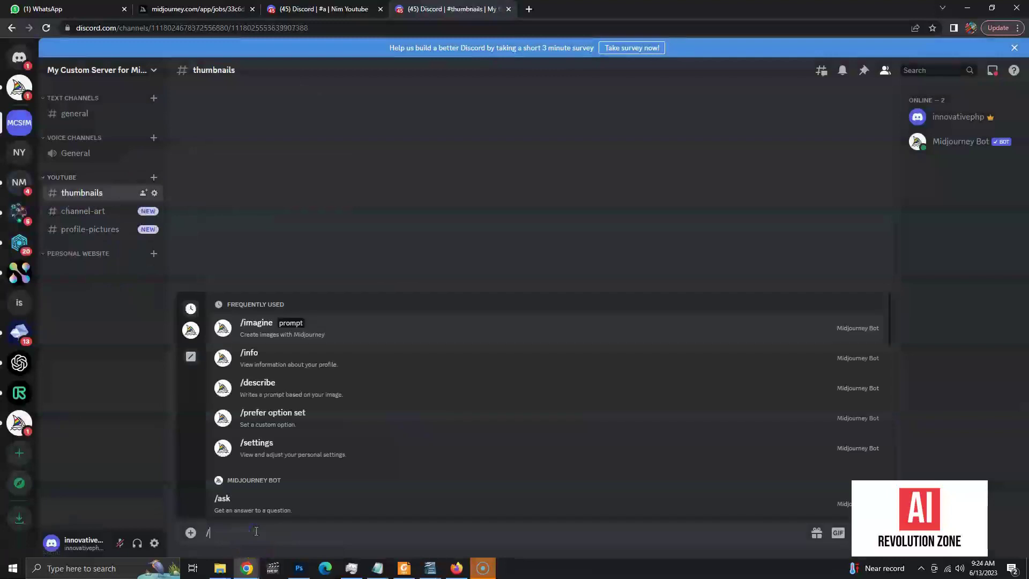
pyautogui.write('imagine')
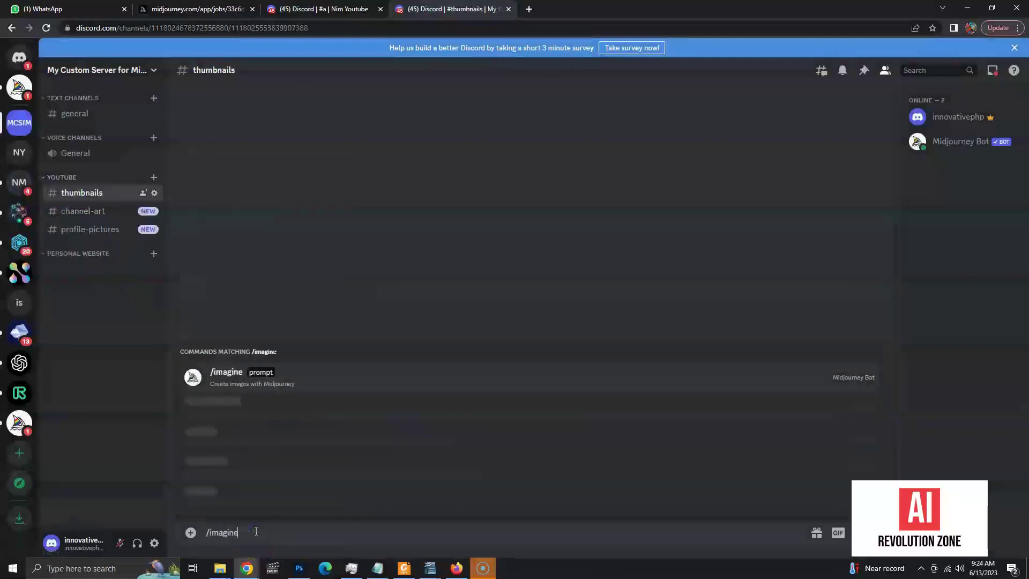
pyautogui.press('Return')
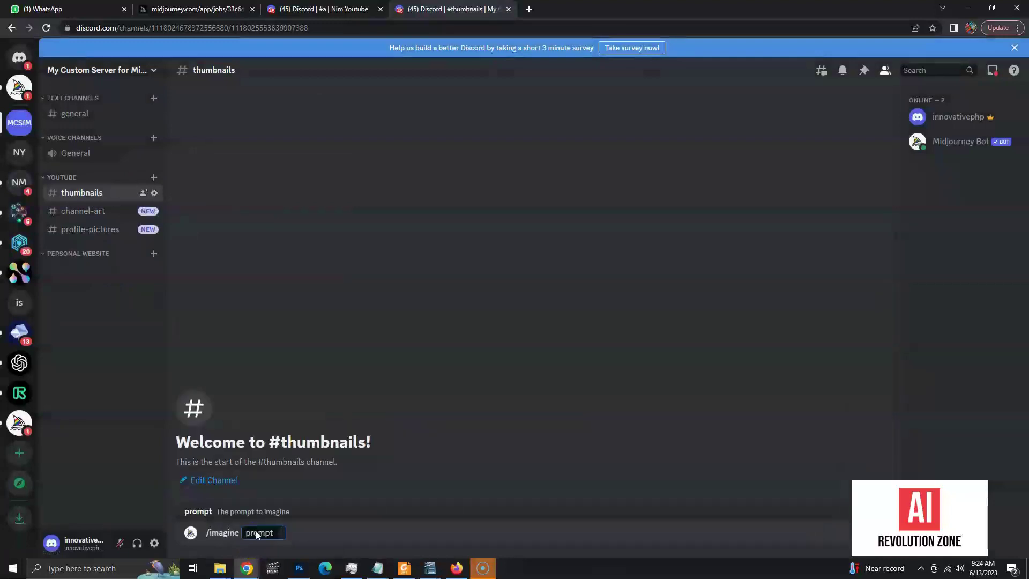
pyautogui.write('thumbnail for')
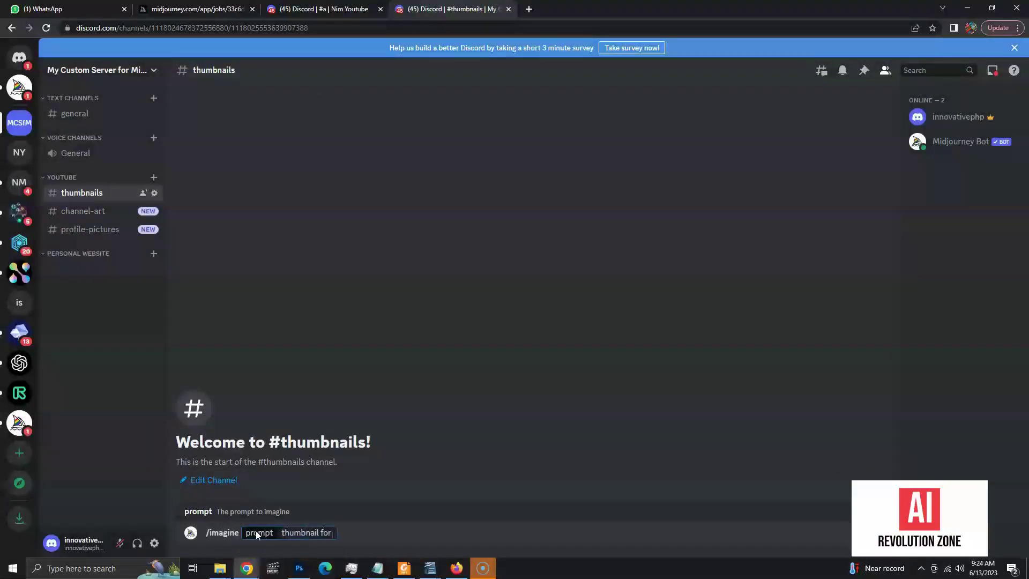
pyautogui.write('a post about spending lots of money')
pyautogui.press('Return')
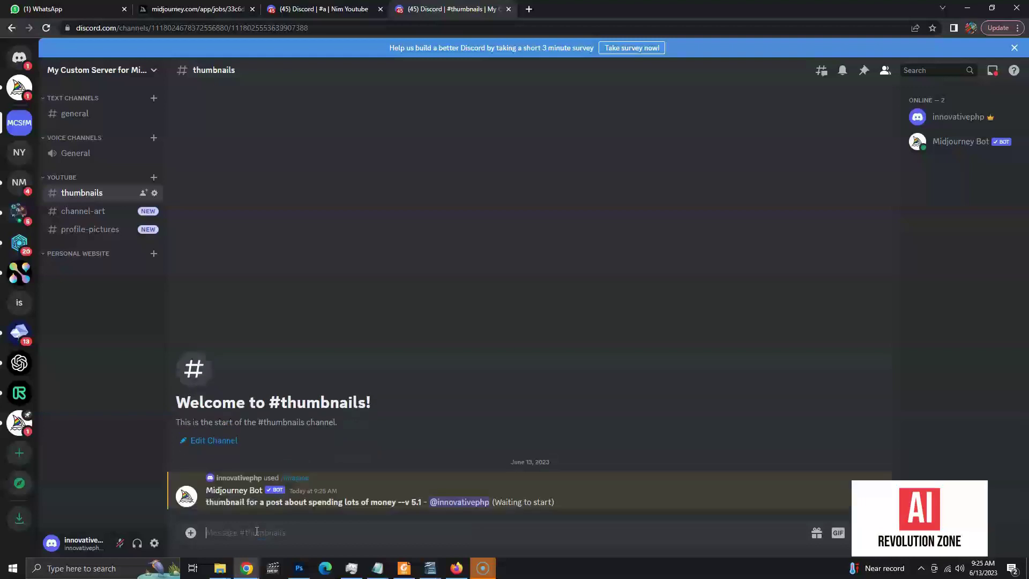